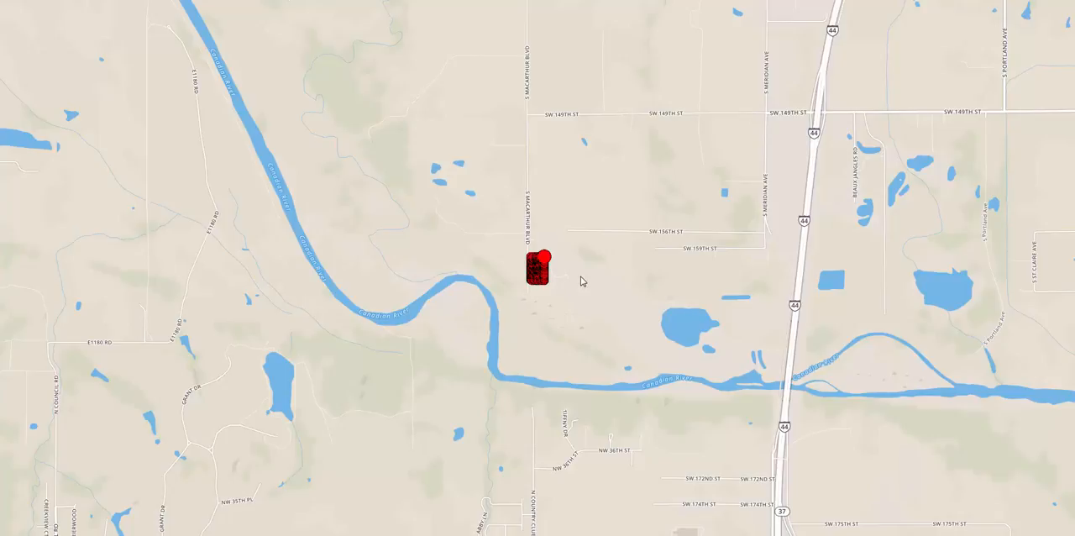
# Examine the flight's camera position markers beside S MacArthur Blvd on the map
pyautogui.scroll(2, 561, 274)
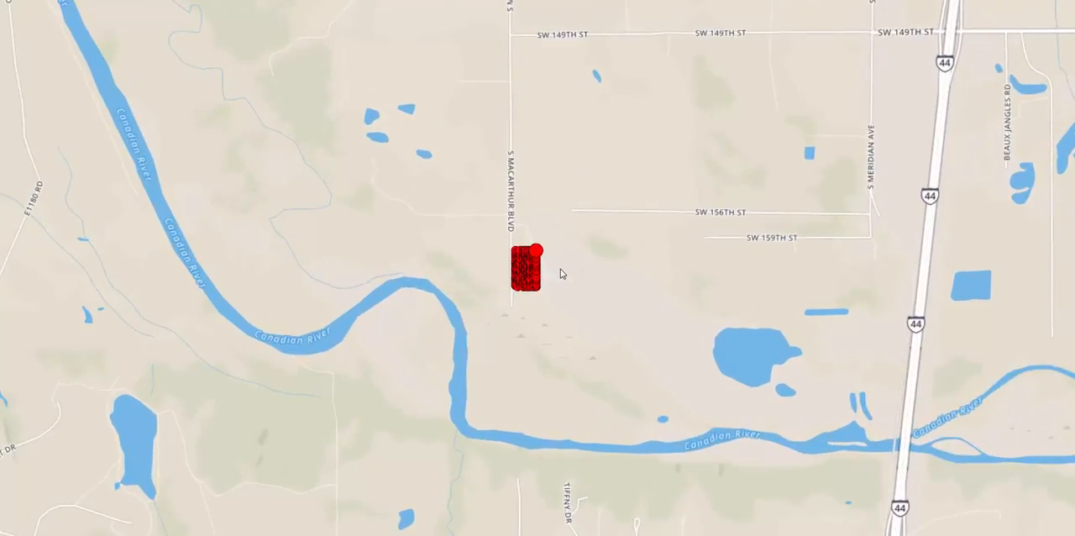
pyautogui.scroll(3, 560, 273)
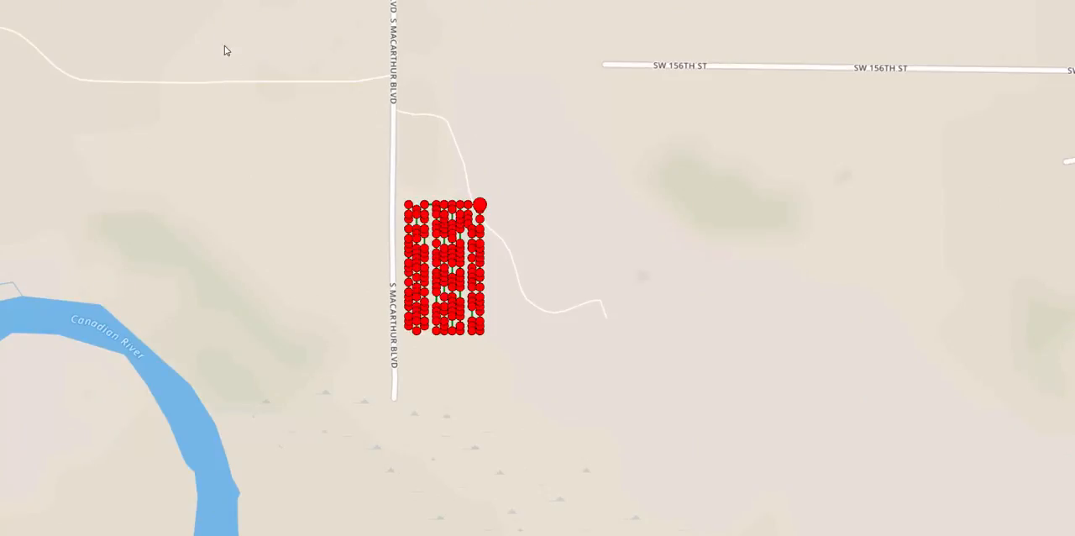
pyautogui.click(187, 0)
pyautogui.click(186, 0)
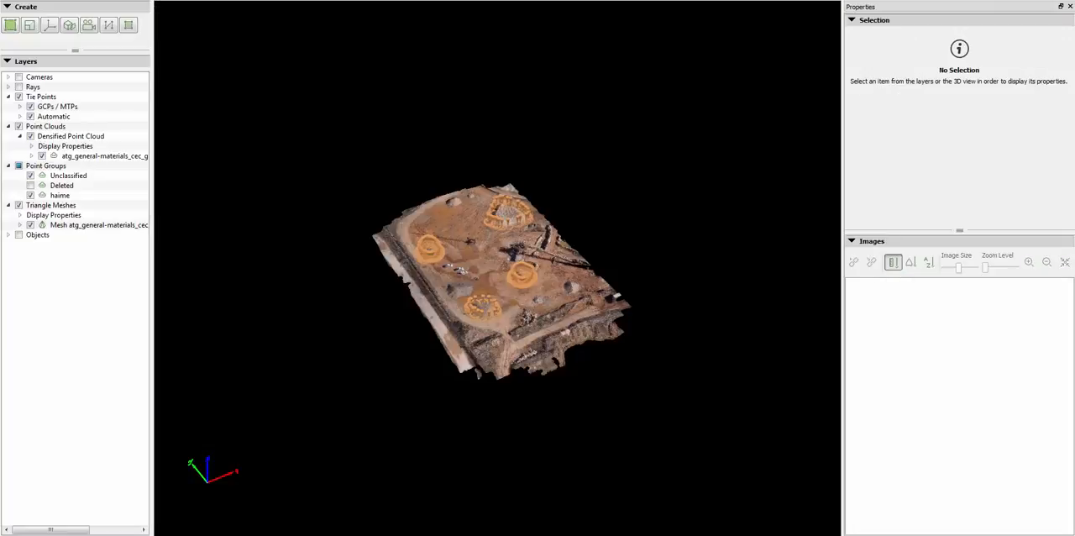
# Display the computed cameras above the site model to view the flight pattern, and hide them again
pyautogui.scroll(3, 506, 311)
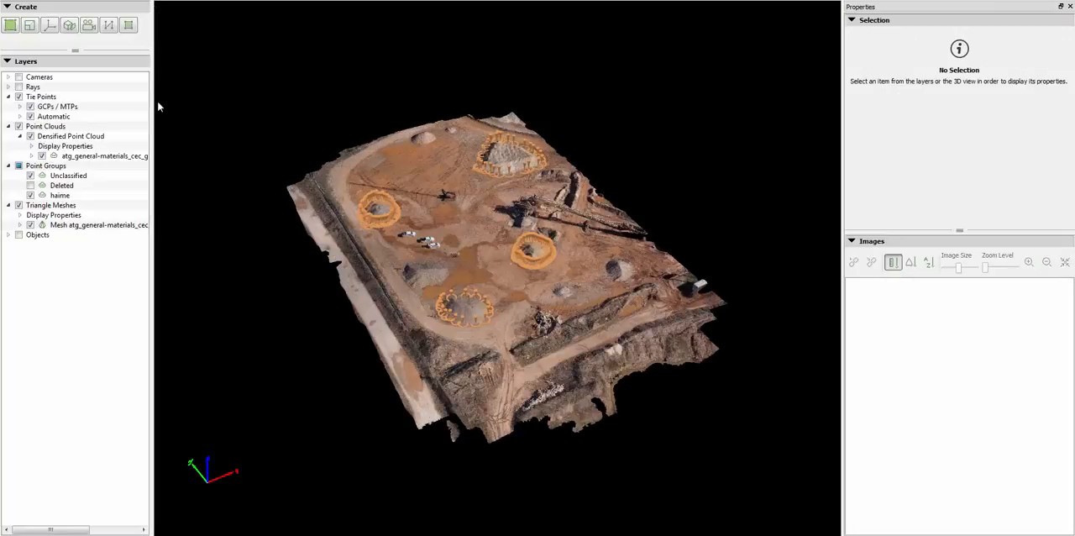
pyautogui.click(19, 77)
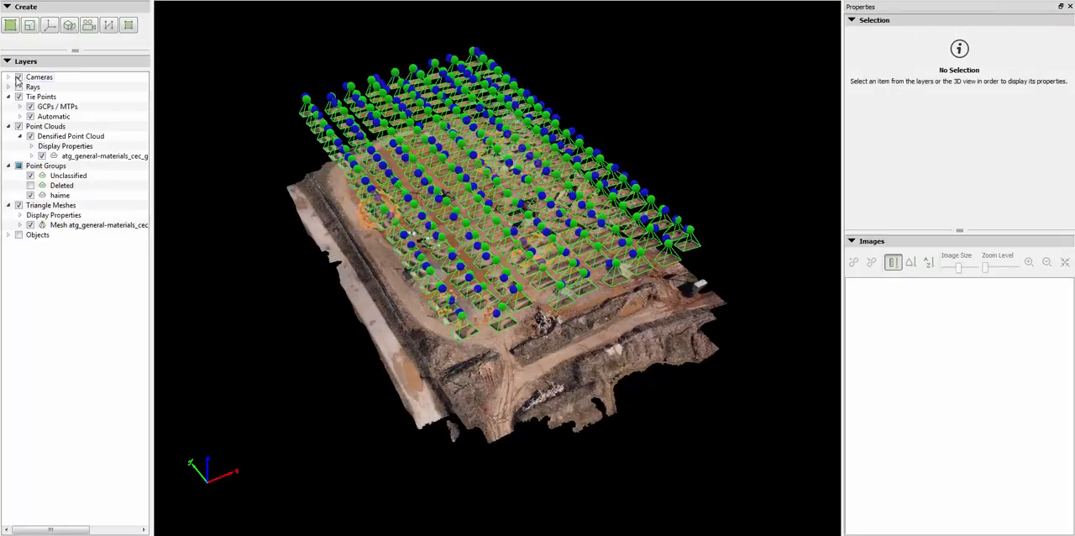
pyautogui.click(19, 78)
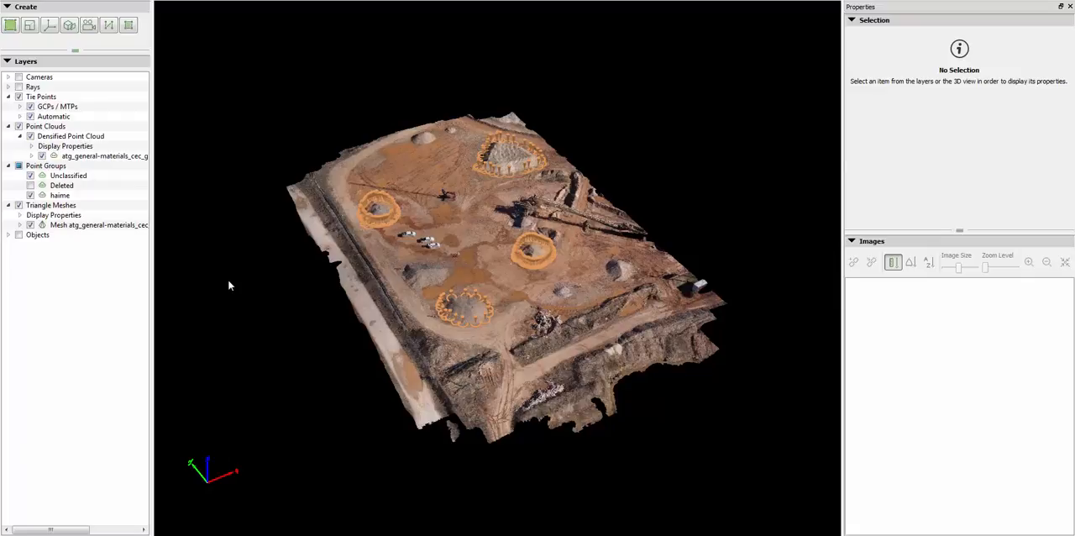
# Expand the animation trajectory objects, display Animation Trajectory 1 over the model, and hide it again
pyautogui.click(8, 235)
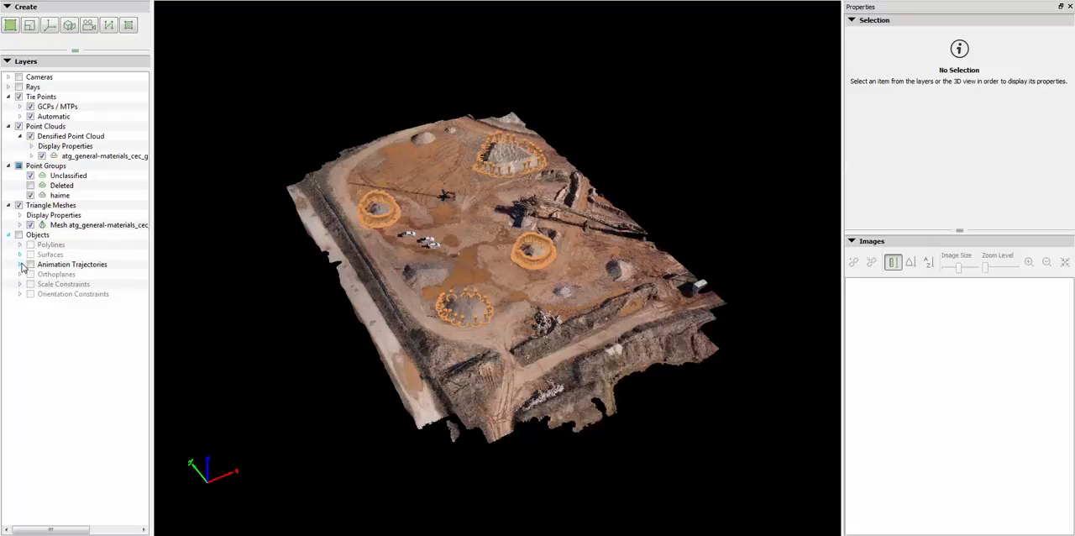
pyautogui.click(20, 265)
pyautogui.click(42, 285)
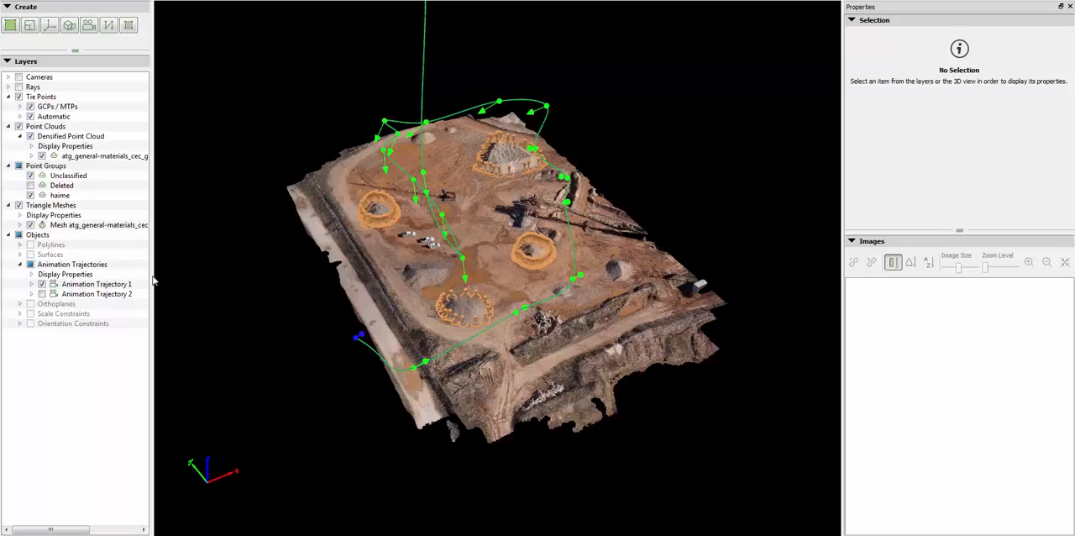
pyautogui.click(42, 284)
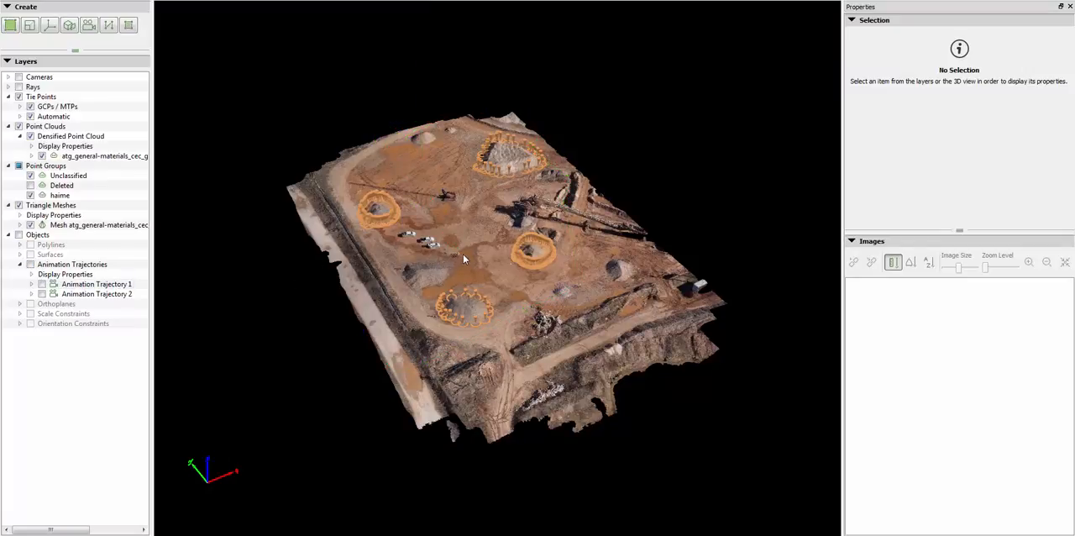
# Compare the muddy ground near the parked trucks with the triangle meshes hidden and shown
pyautogui.scroll(10, 454, 257)
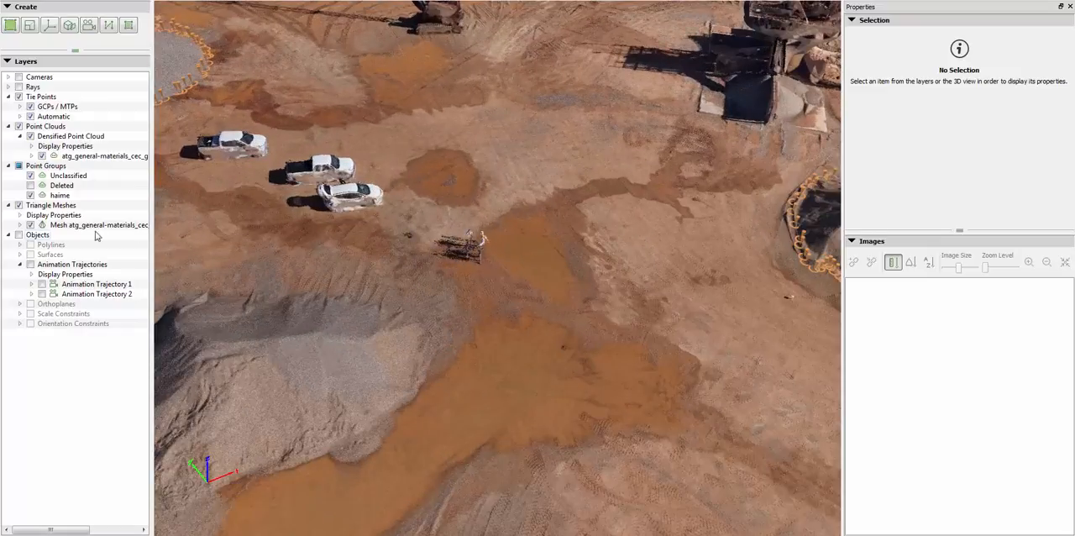
pyautogui.click(19, 206)
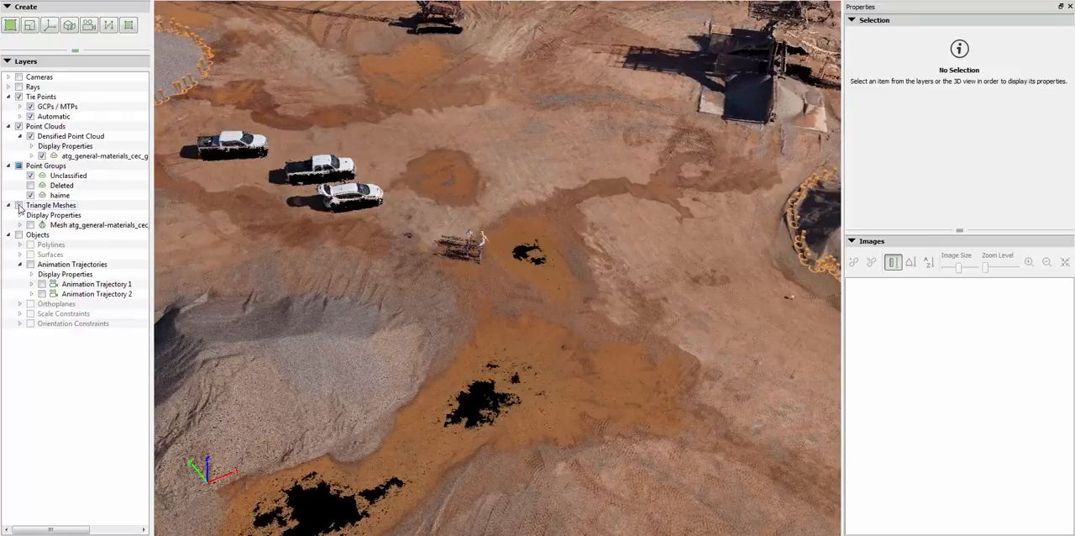
pyautogui.click(20, 206)
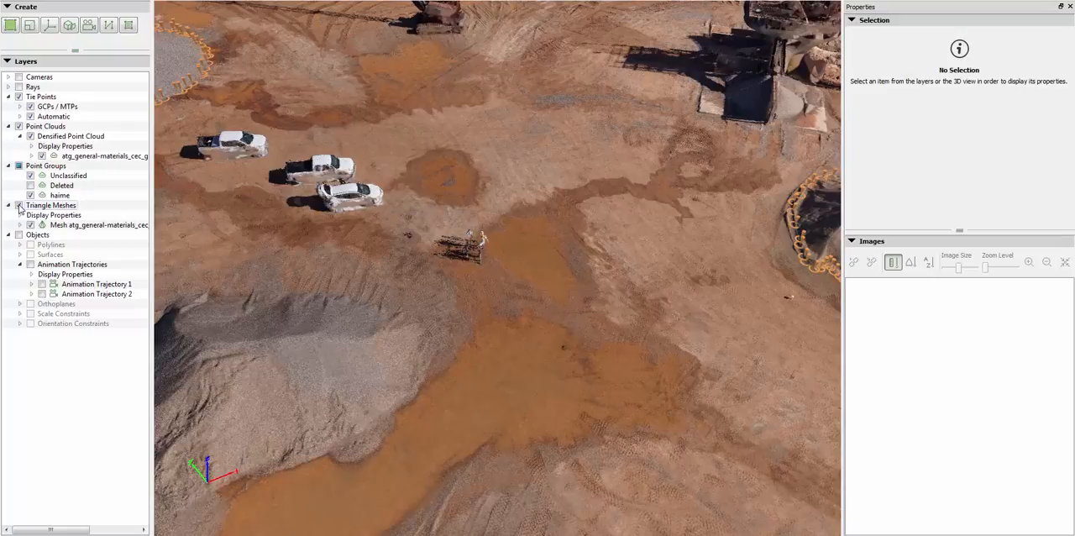
pyautogui.click(19, 206)
pyautogui.click(19, 206)
# Compare the white vehicles up close with and without the triangle meshes
pyautogui.scroll(6, 326, 209)
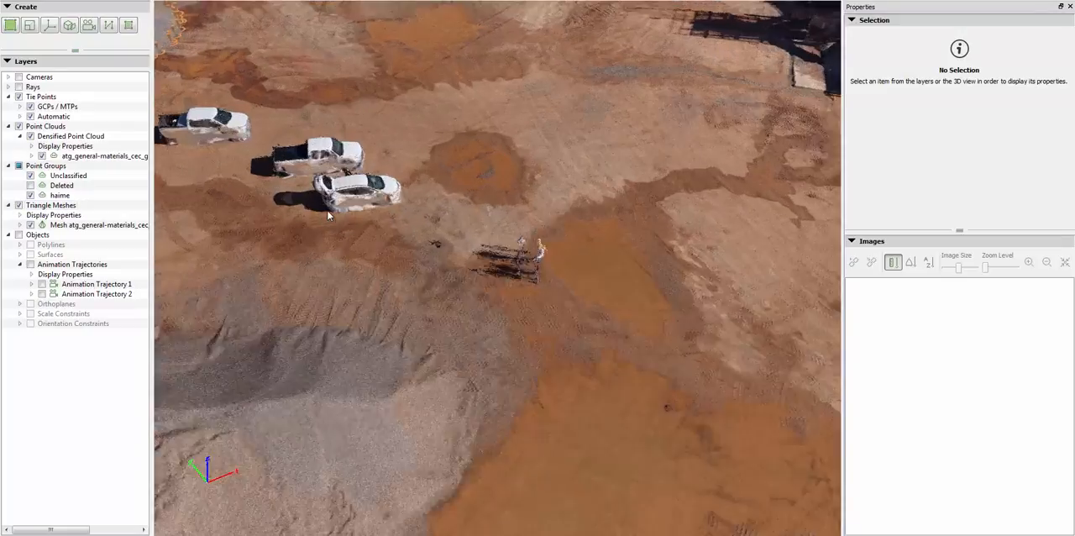
pyautogui.moveTo(327, 209); pyautogui.dragTo(437, 225)
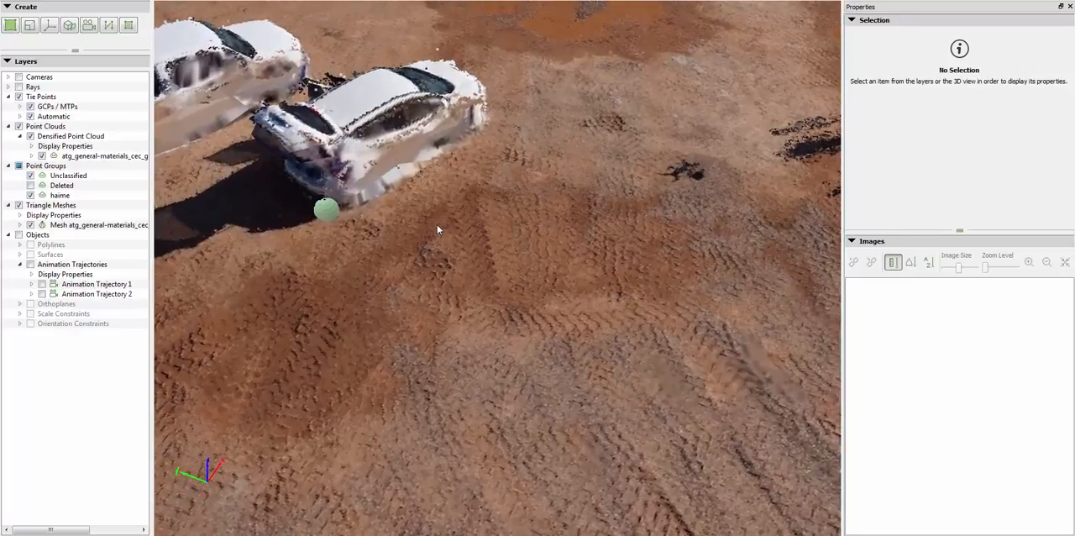
pyautogui.click(19, 205)
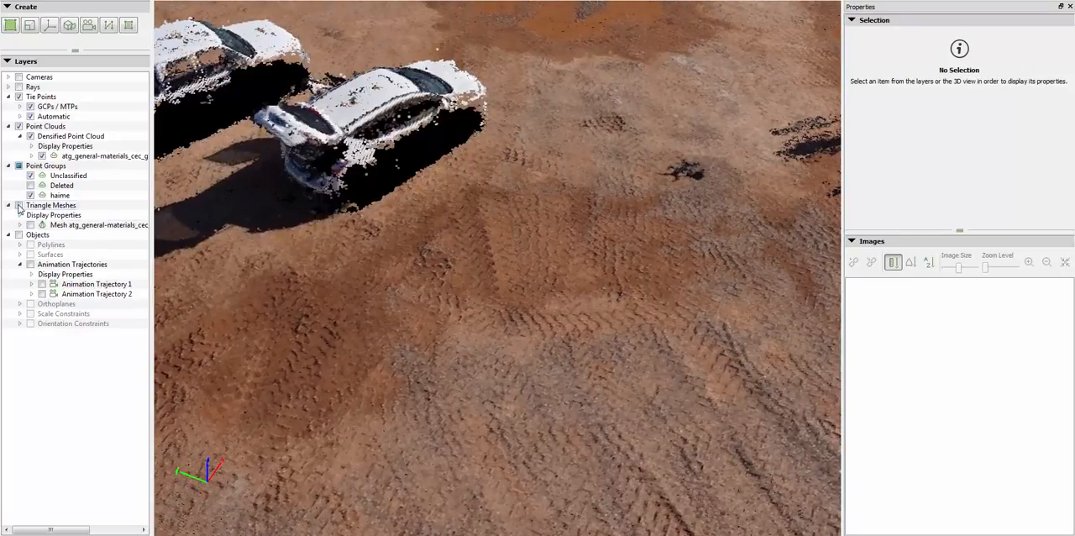
pyautogui.click(19, 205)
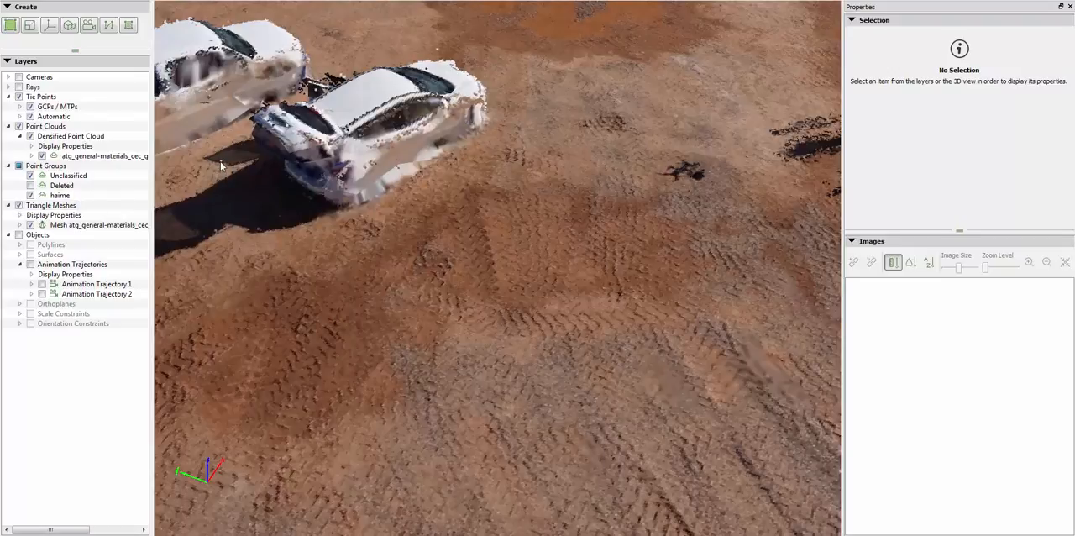
# View the trucks from behind near ground level and hide the triangle meshes to leave only the point cloud
pyautogui.moveTo(220, 162)
pyautogui.mouseDown()
pyautogui.moveTo(280, 178)
pyautogui.moveTo(451, 281)
pyautogui.moveTo(453, 294)
pyautogui.moveTo(502, 300)
pyautogui.moveTo(670, 284)
pyautogui.moveTo(735, 239)
pyautogui.moveTo(735, 198)
pyautogui.mouseUp()
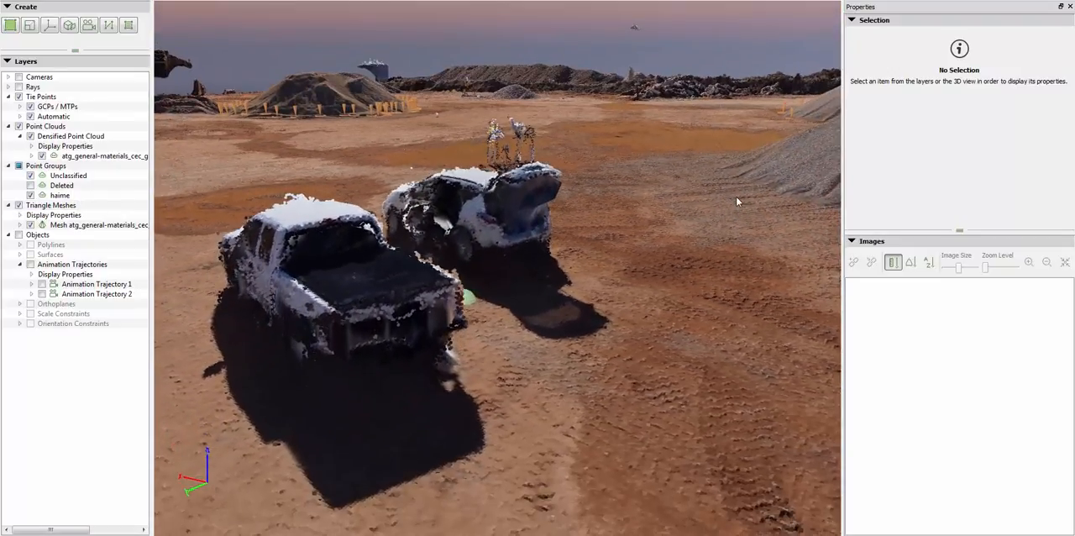
pyautogui.click(18, 205)
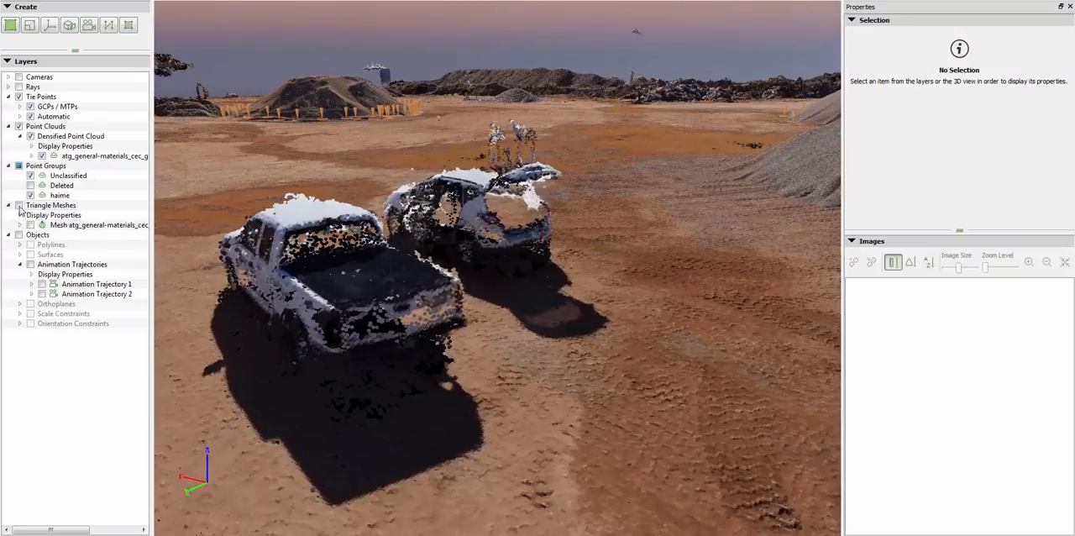
# Set the densified point cloud's shader to Screen Aligned Quads, inspect the points up close, and restore Spherical Points
pyautogui.scroll(5, 440, 191)
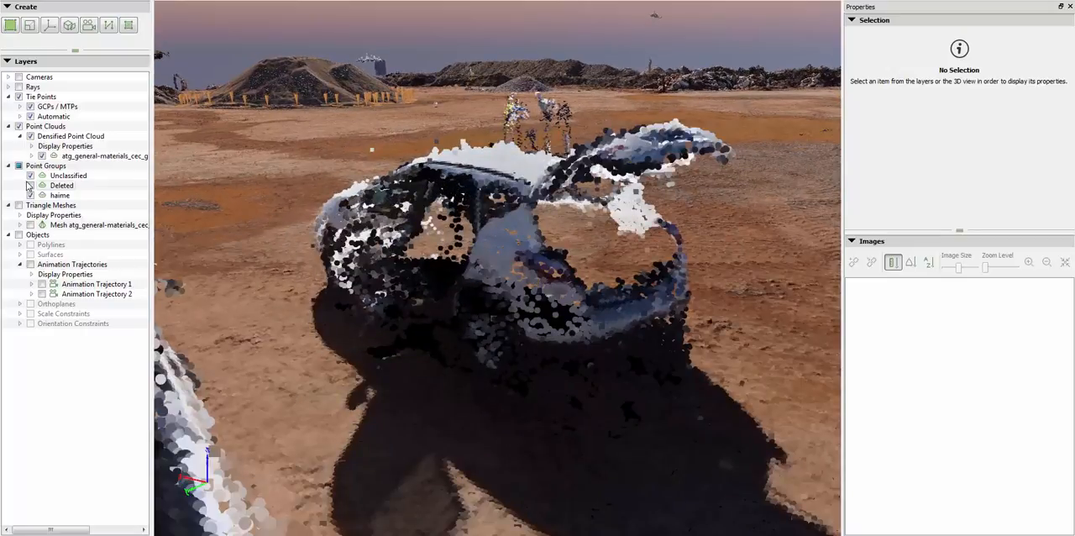
pyautogui.click(32, 146)
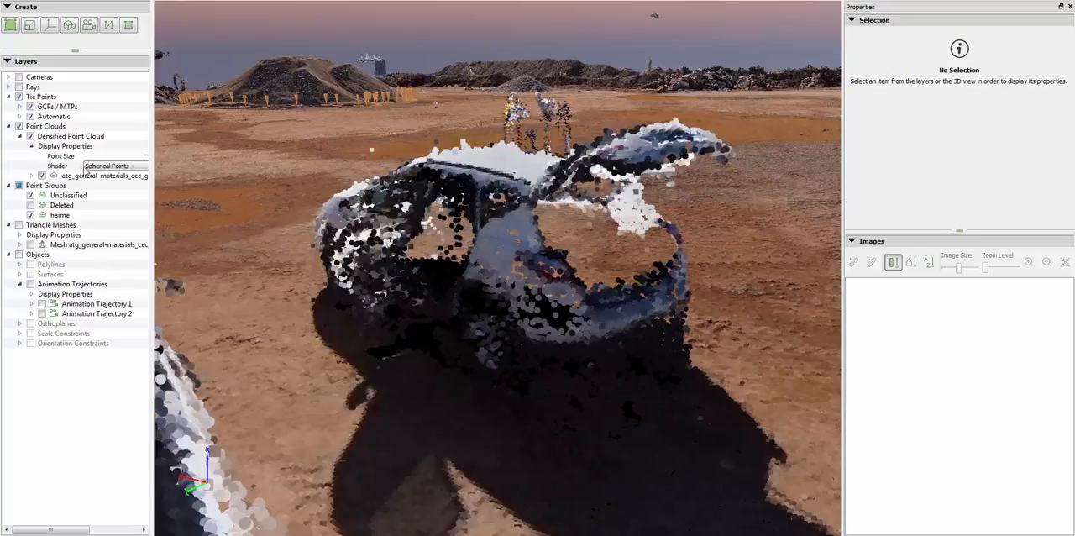
pyautogui.click(93, 166)
pyautogui.click(113, 174)
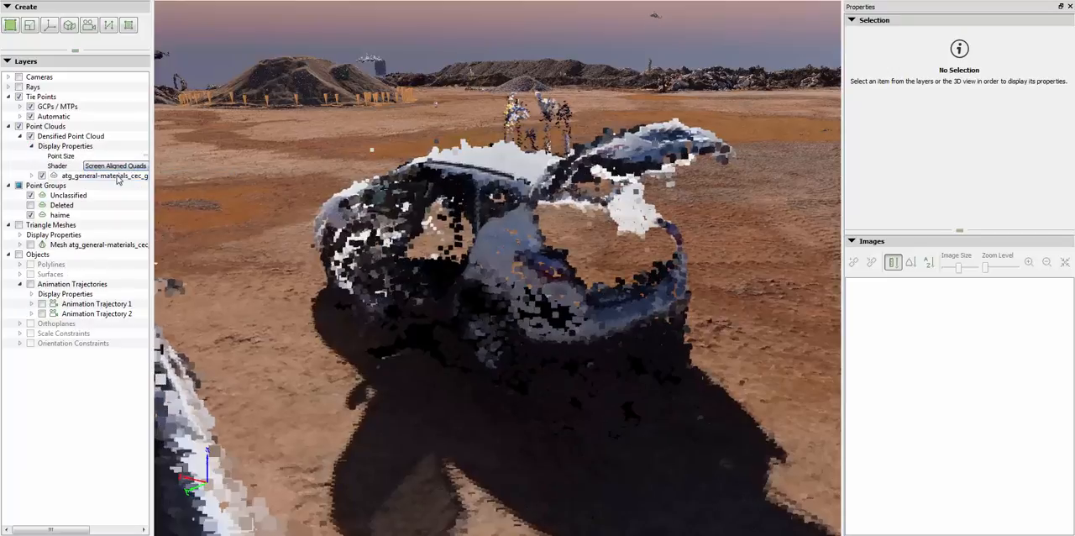
pyautogui.scroll(5, 583, 245)
pyautogui.scroll(2, 583, 244)
pyautogui.scroll(-4, 584, 244)
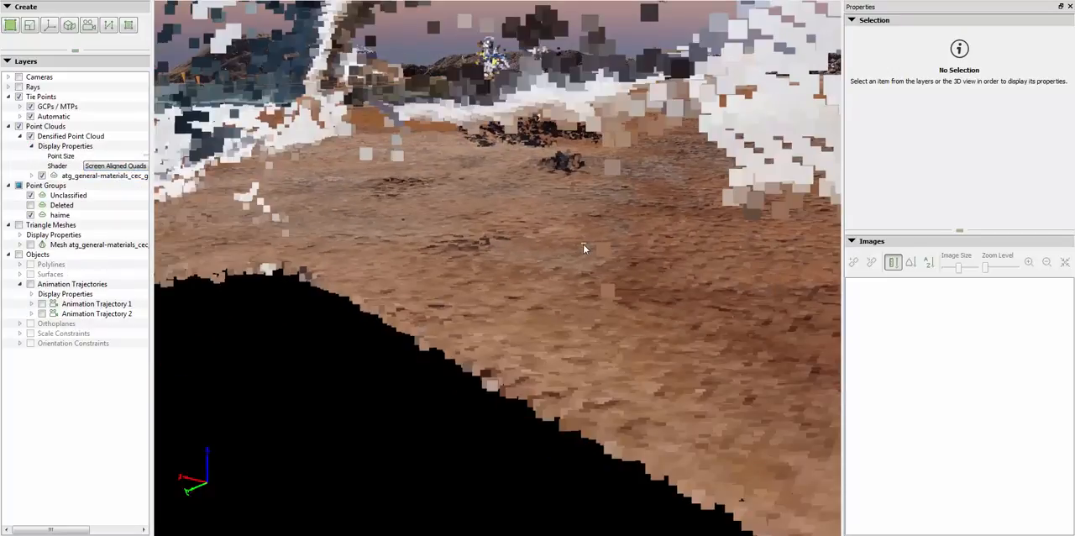
pyautogui.scroll(-3, 583, 249)
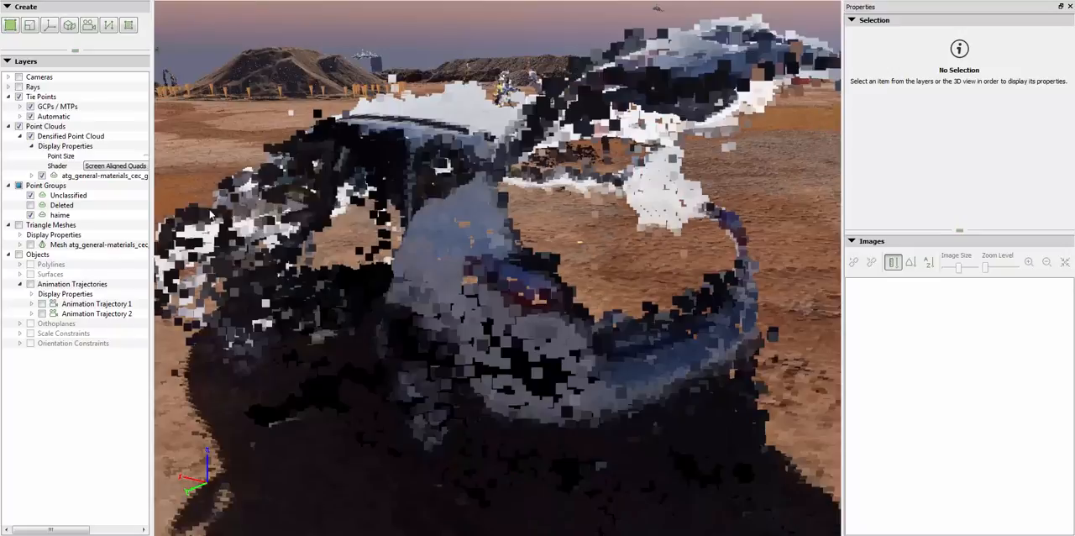
pyautogui.click(115, 166)
pyautogui.click(115, 183)
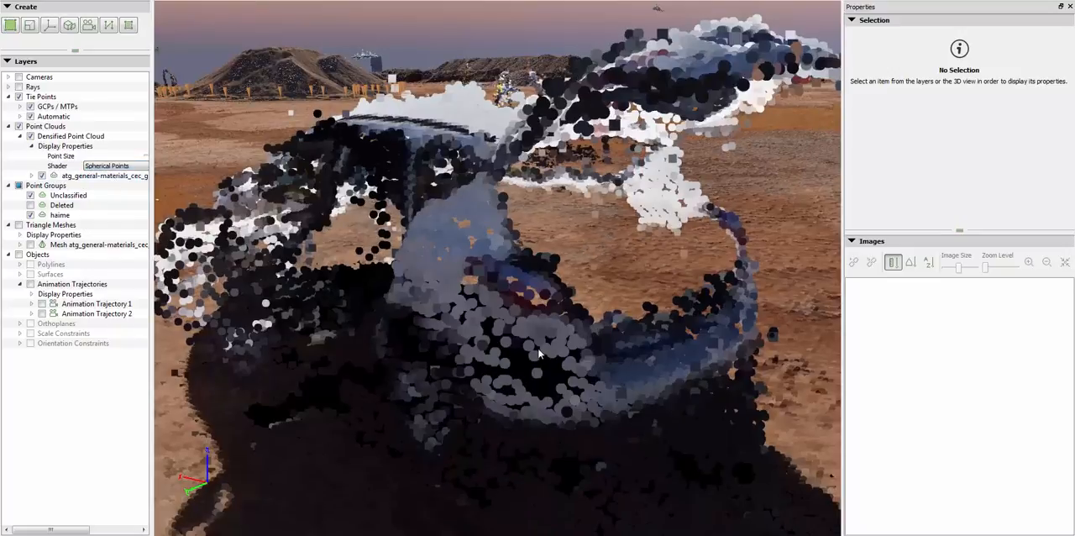
# Preview the densified point cloud around the vehicles with the Spherical Points, Thermal shader, and return to Spherical Points
pyautogui.scroll(-3, 626, 333)
pyautogui.moveTo(626, 333); pyautogui.dragTo(153, 254)
pyautogui.click(115, 166)
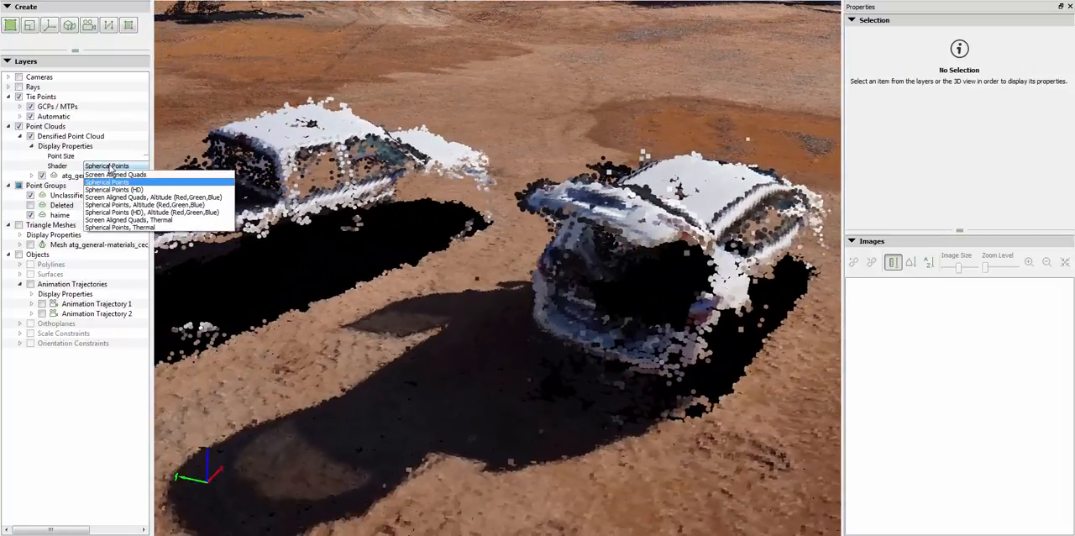
pyautogui.click(132, 228)
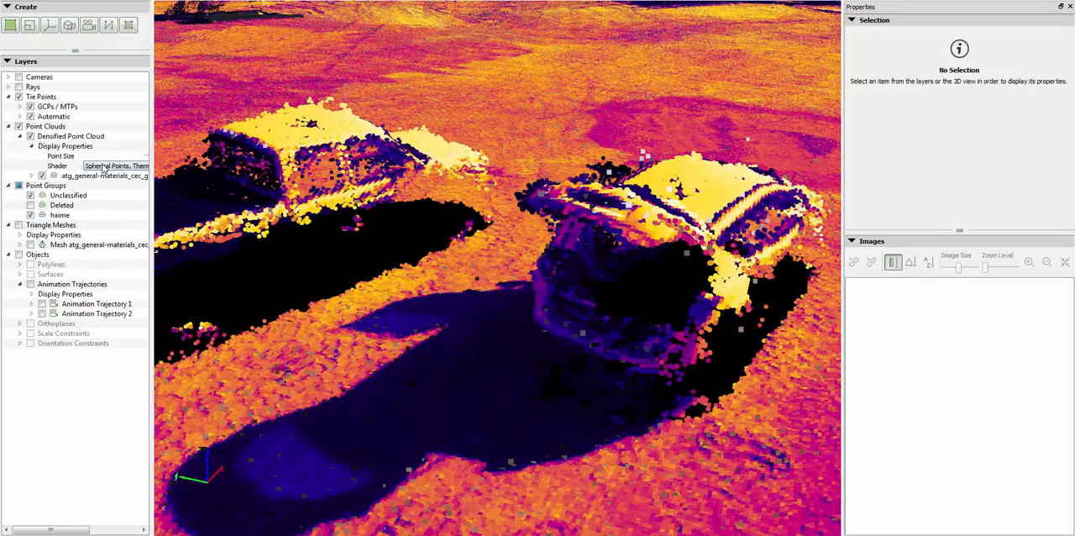
pyautogui.click(105, 167)
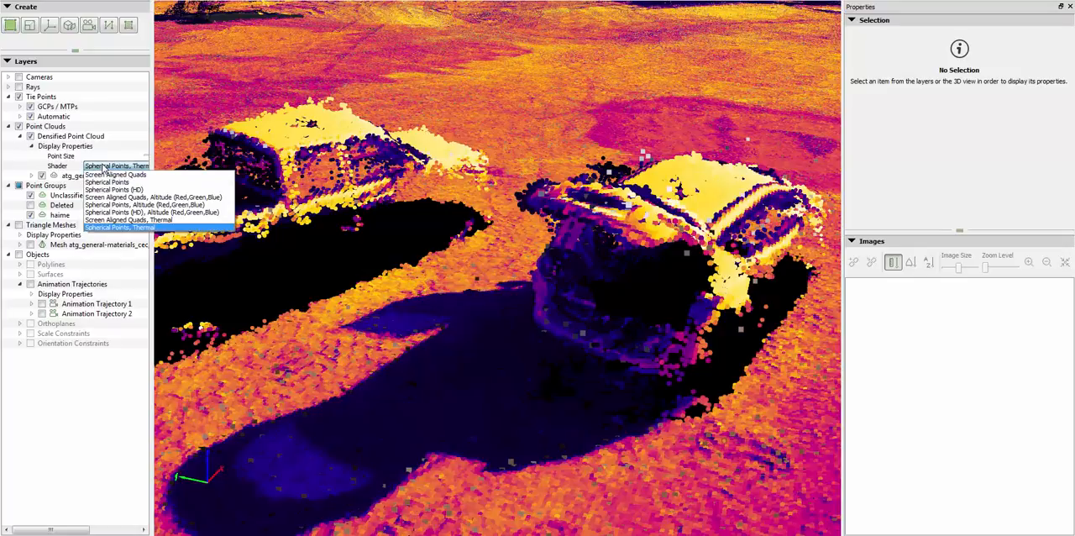
pyautogui.click(106, 182)
# From an overview of the whole site, start a new video animation with Computed Camera Positions and Orientation as waypoints
pyautogui.scroll(-10, 431, 324)
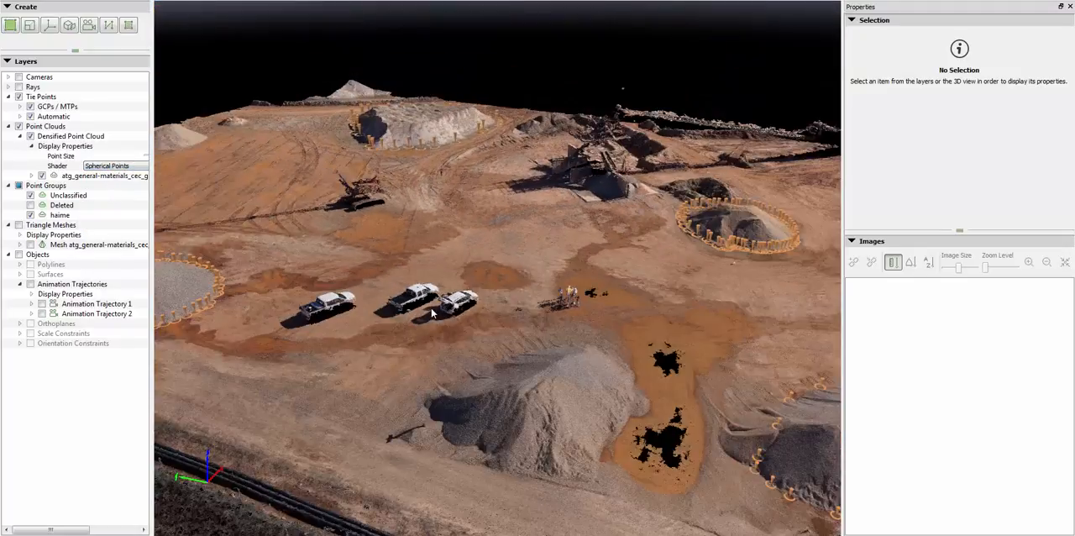
pyautogui.moveTo(432, 323); pyautogui.dragTo(532, 439)
pyautogui.scroll(-5, 463, 408)
pyautogui.scroll(-2, 463, 408)
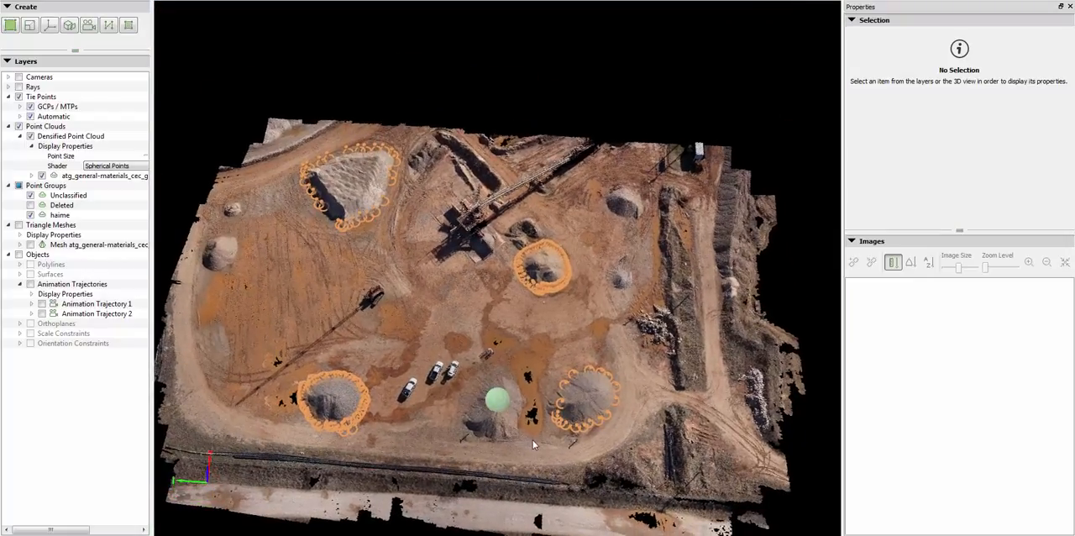
pyautogui.moveTo(494, 350); pyautogui.dragTo(529, 359)
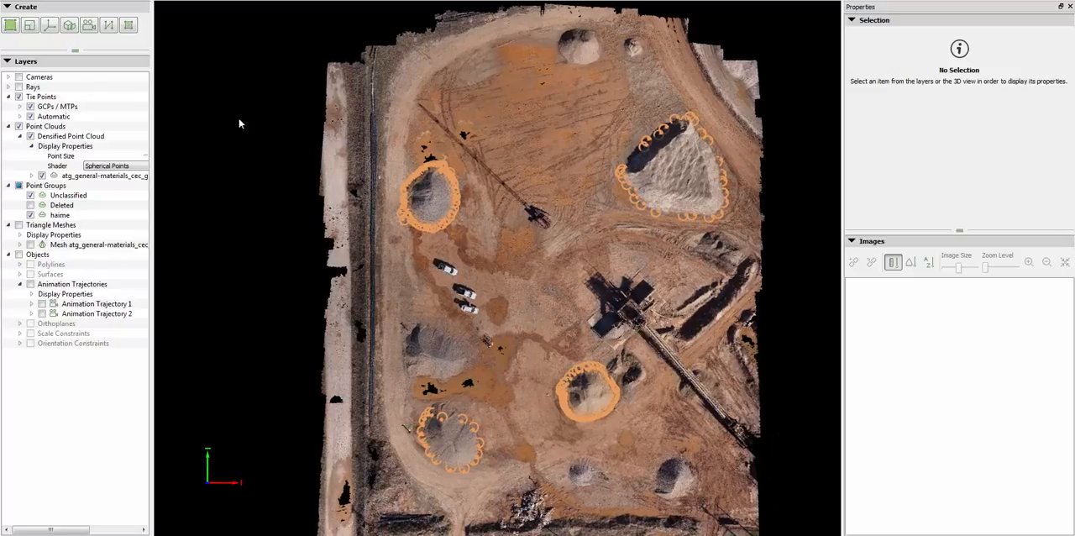
pyautogui.click(89, 27)
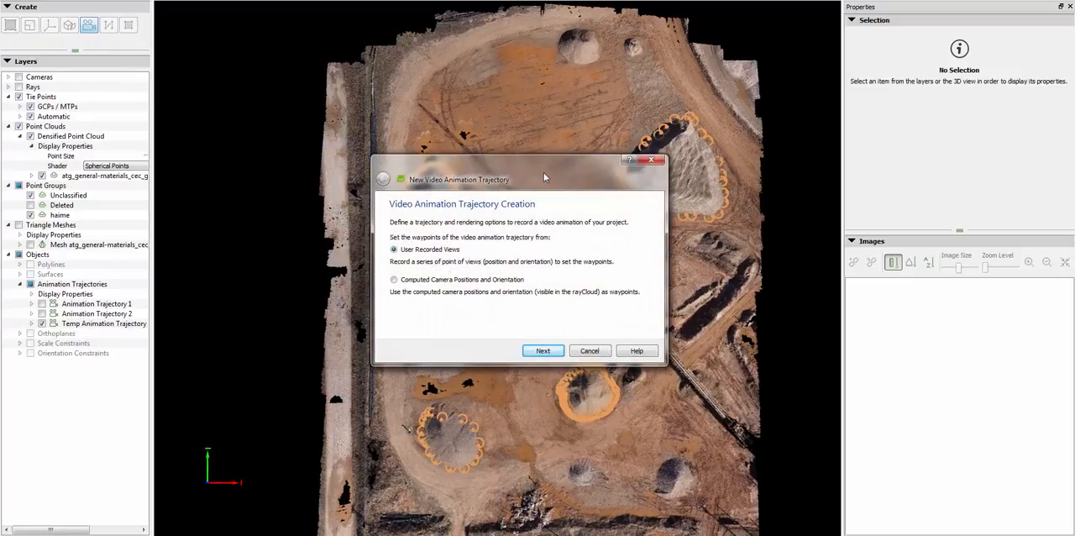
pyautogui.moveTo(545, 173); pyautogui.dragTo(198, 46)
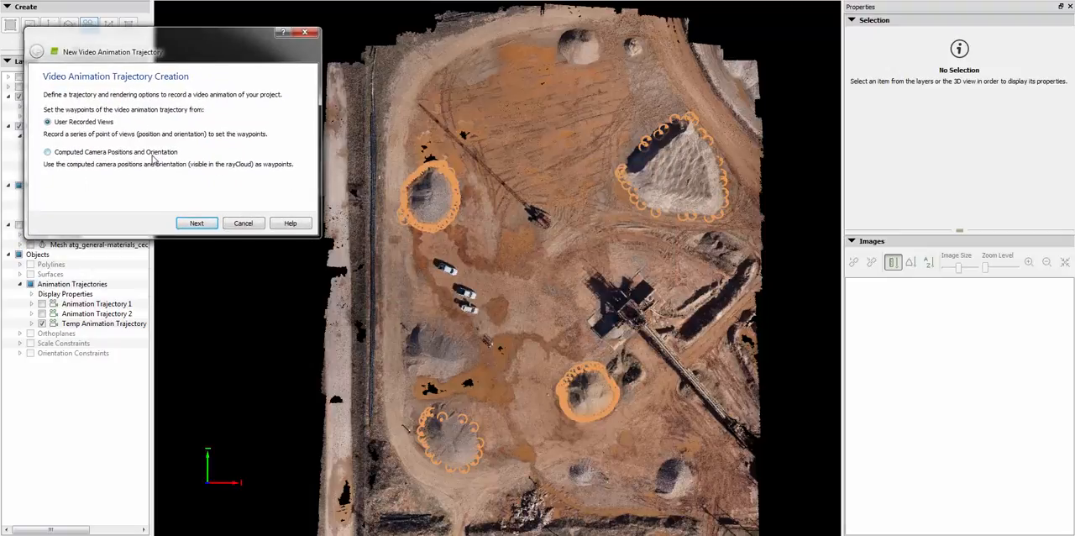
pyautogui.click(47, 152)
pyautogui.click(199, 224)
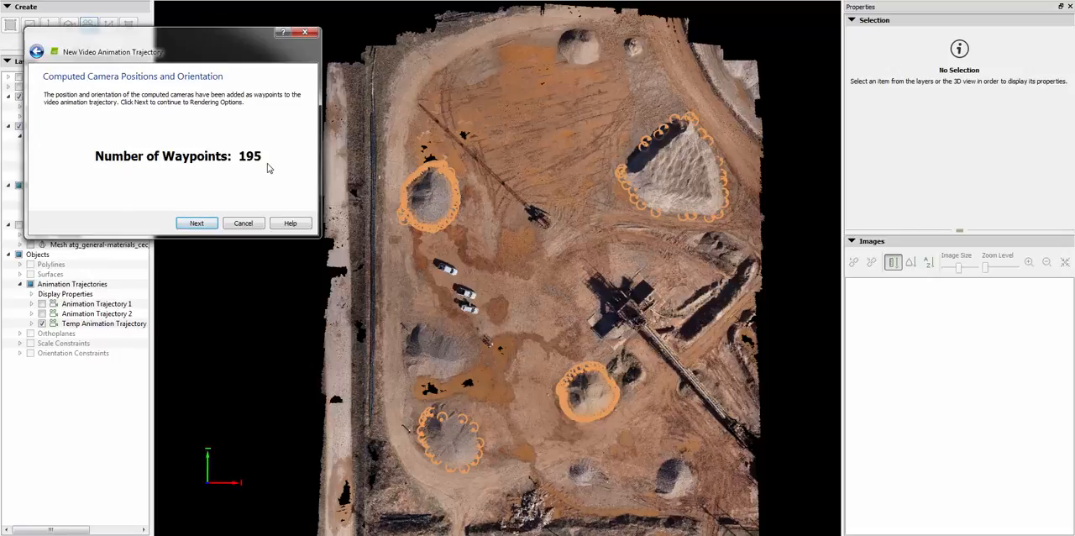
# Set the video animation's duration to 240 seconds and finish creating Animation Trajectory 3
pyautogui.click(198, 223)
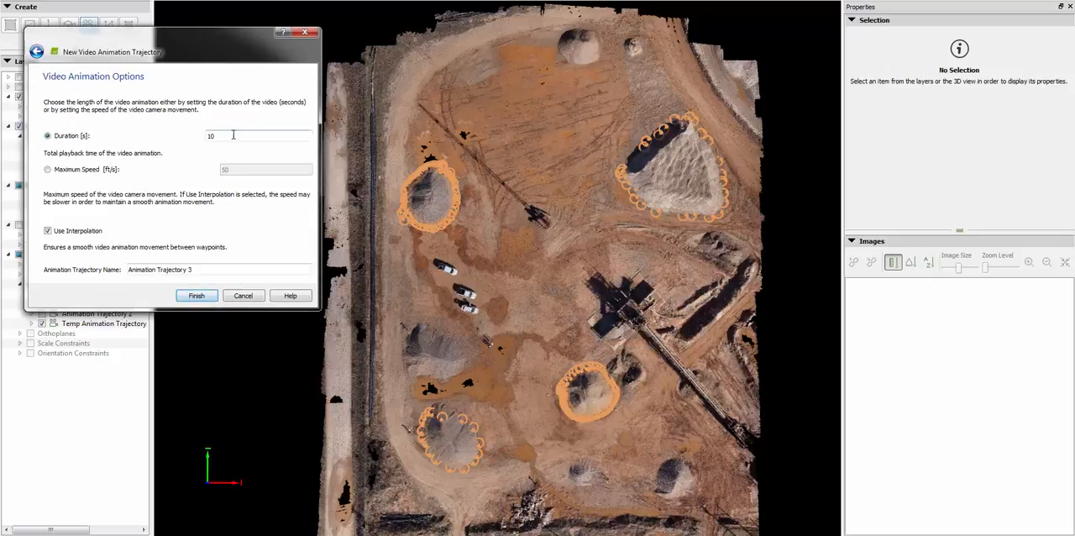
pyautogui.moveTo(211, 136); pyautogui.dragTo(166, 141)
pyautogui.write('240')
pyautogui.click(196, 297)
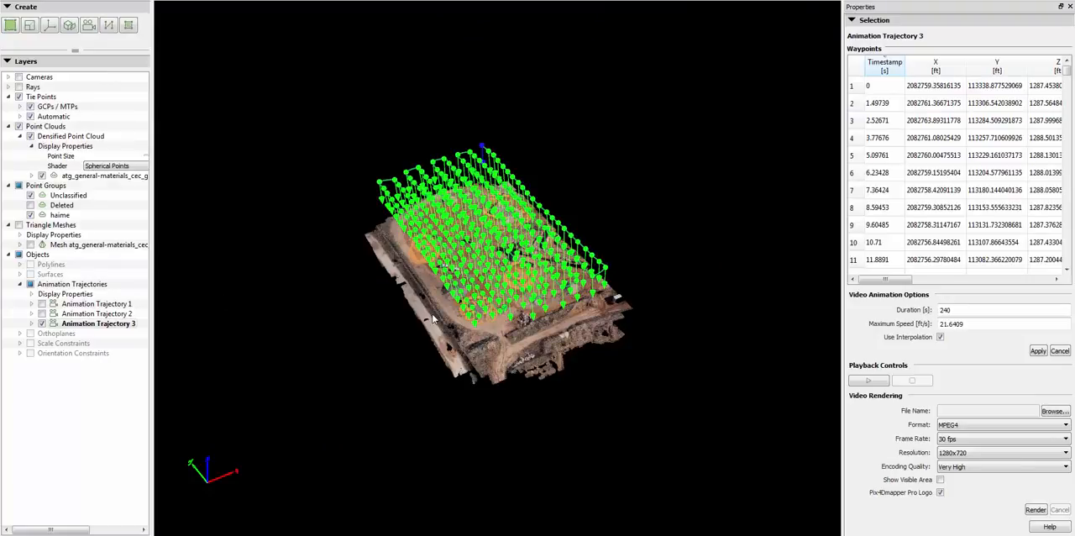
# Review Animation Trajectory 3's waypoint positions and orientation angles, and play a preview of its animation before stopping it
pyautogui.scroll(3, 433, 319)
pyautogui.scroll(2, 480, 321)
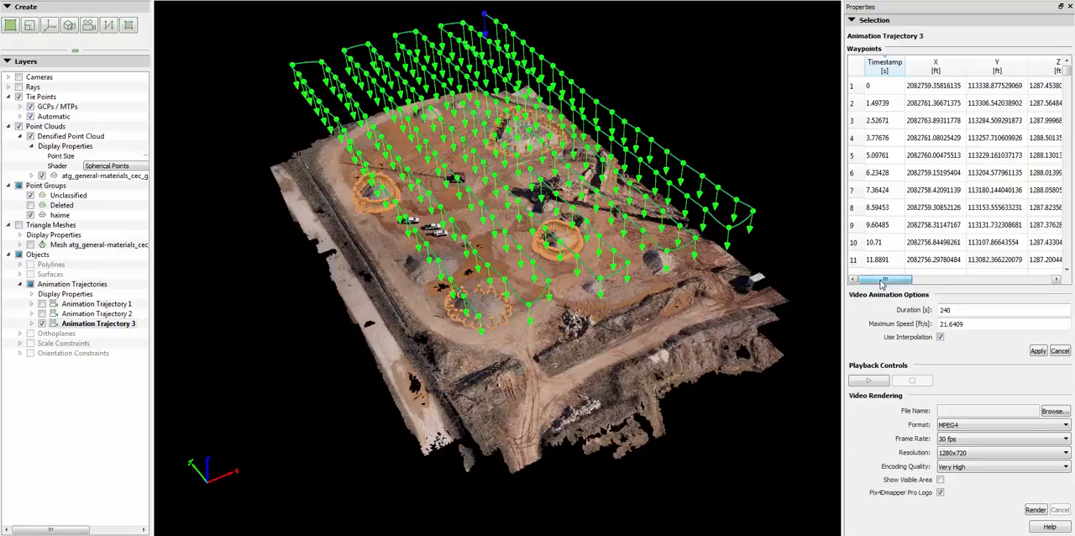
pyautogui.moveTo(889, 284); pyautogui.dragTo(996, 283)
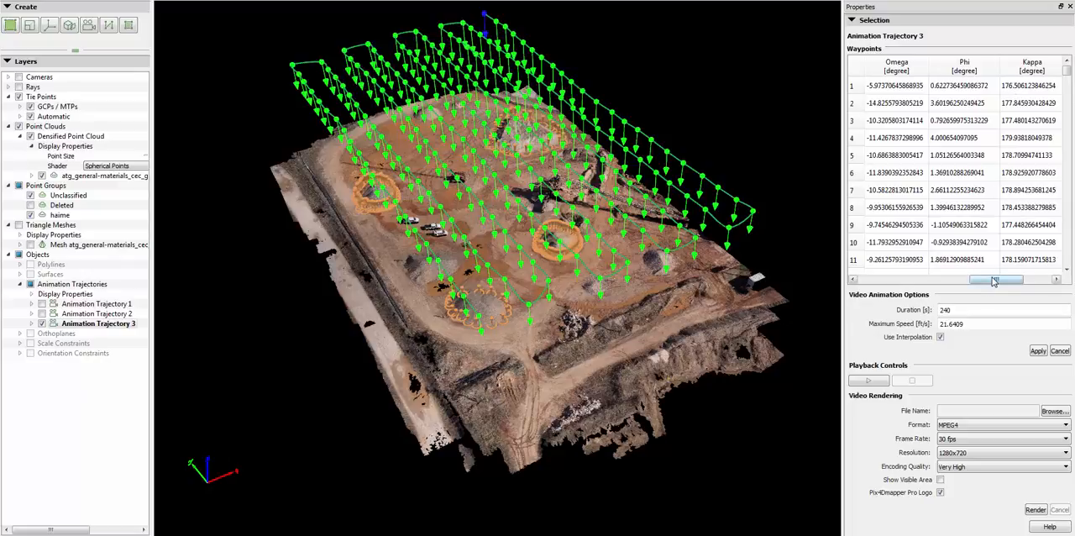
pyautogui.moveTo(991, 280); pyautogui.dragTo(873, 289)
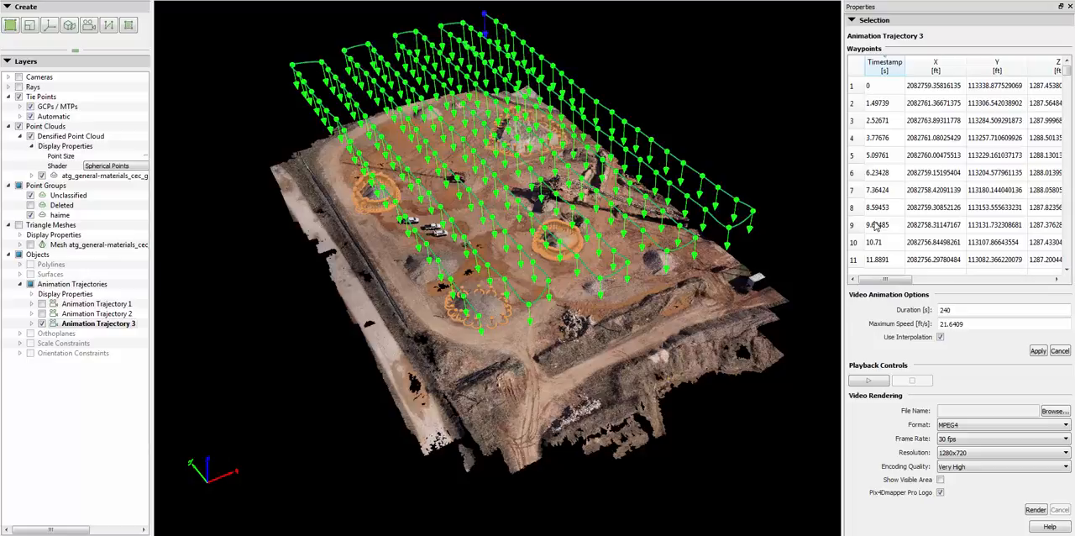
pyautogui.click(867, 382)
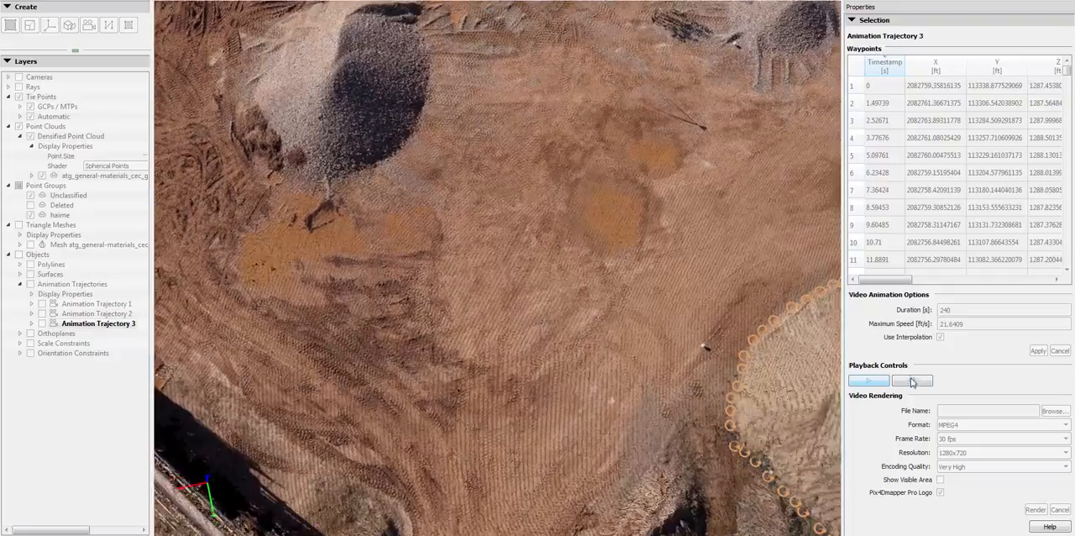
pyautogui.click(911, 380)
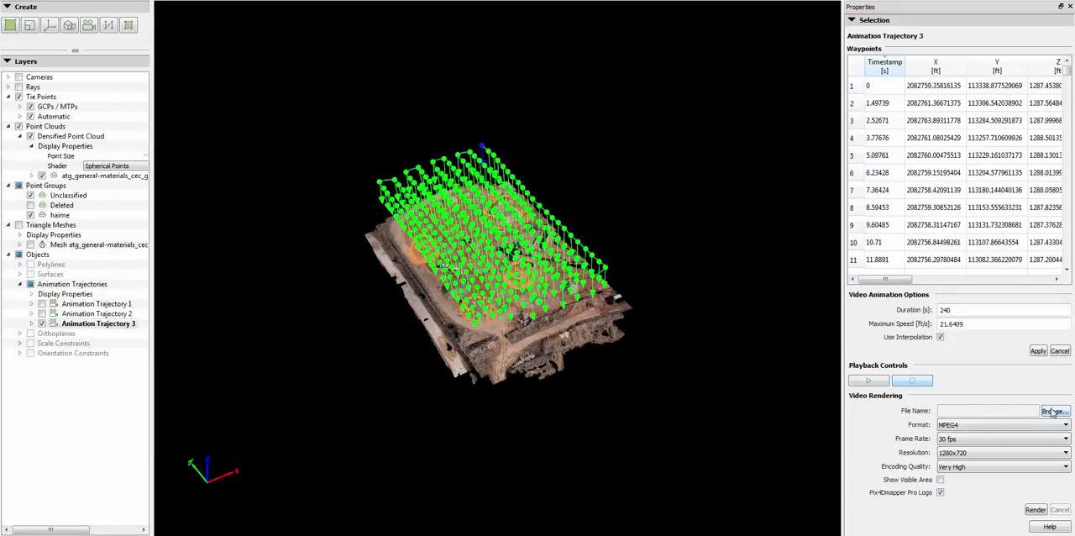
# Check the available video rendering choices for format, frame rate and resolution, keeping MPEG4, 30 fps and 1280x720
pyautogui.click(977, 427)
pyautogui.click(964, 435)
pyautogui.click(969, 439)
pyautogui.click(961, 457)
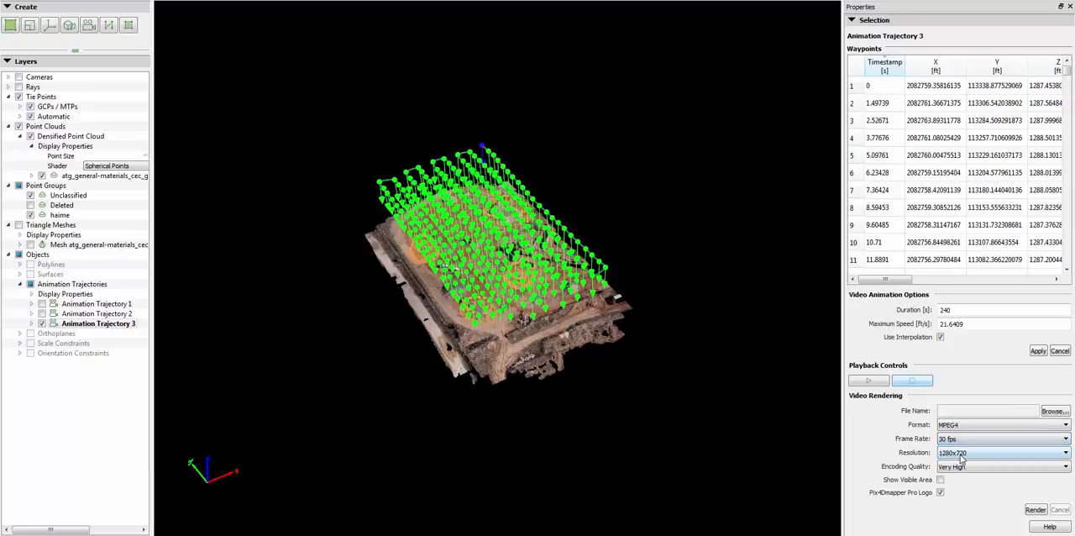
pyautogui.click(970, 454)
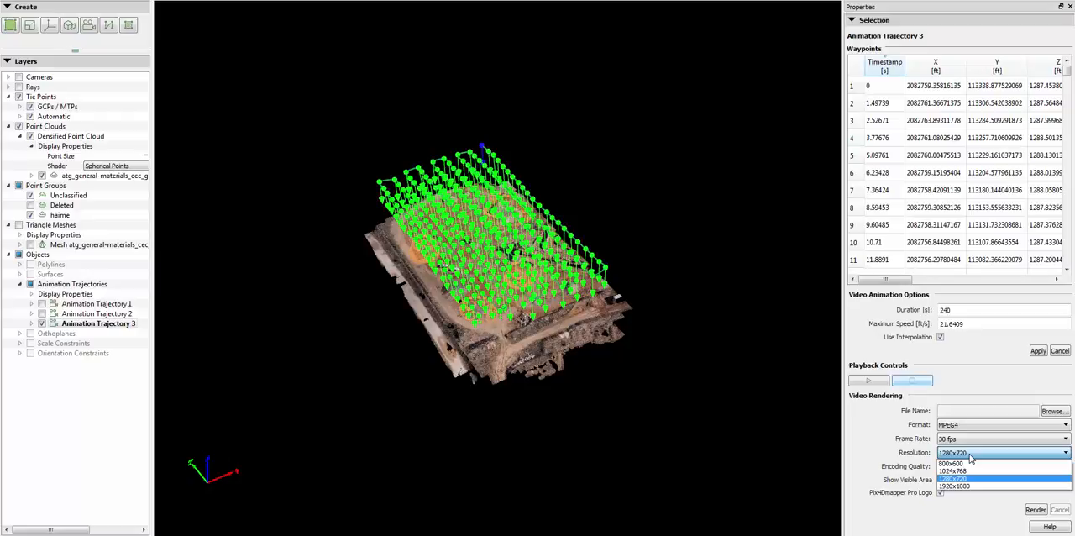
pyautogui.click(882, 514)
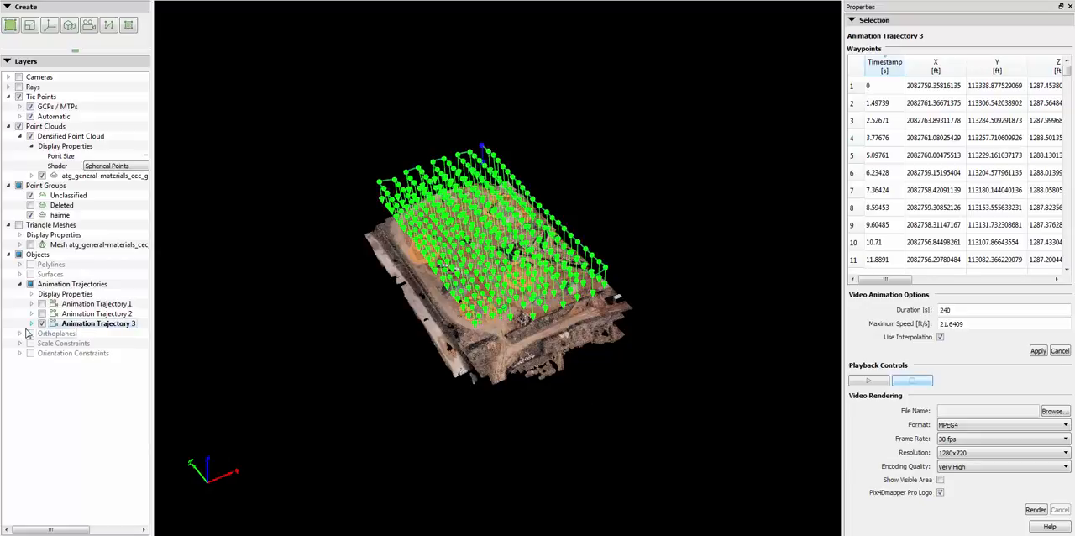
# Hide Animation Trajectory 3 and start a new video animation from User Recorded Views, moving the dialog clear of the site model
pyautogui.click(42, 323)
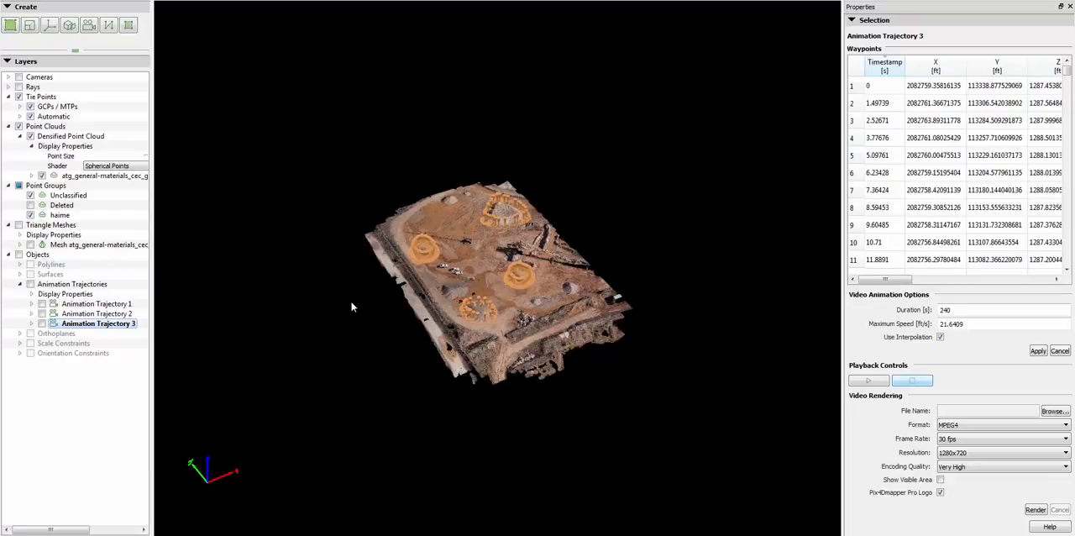
pyautogui.click(89, 27)
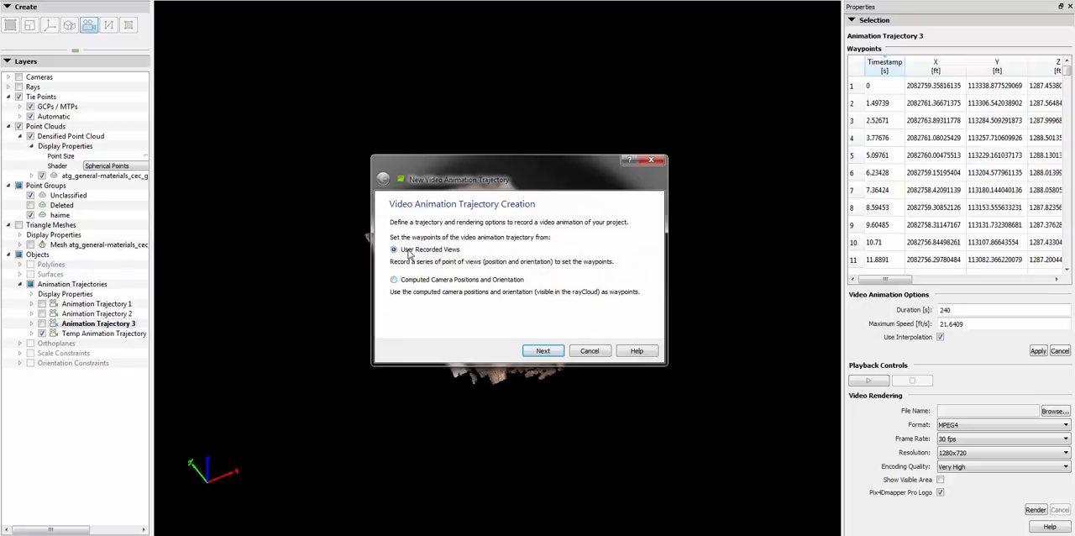
pyautogui.click(538, 352)
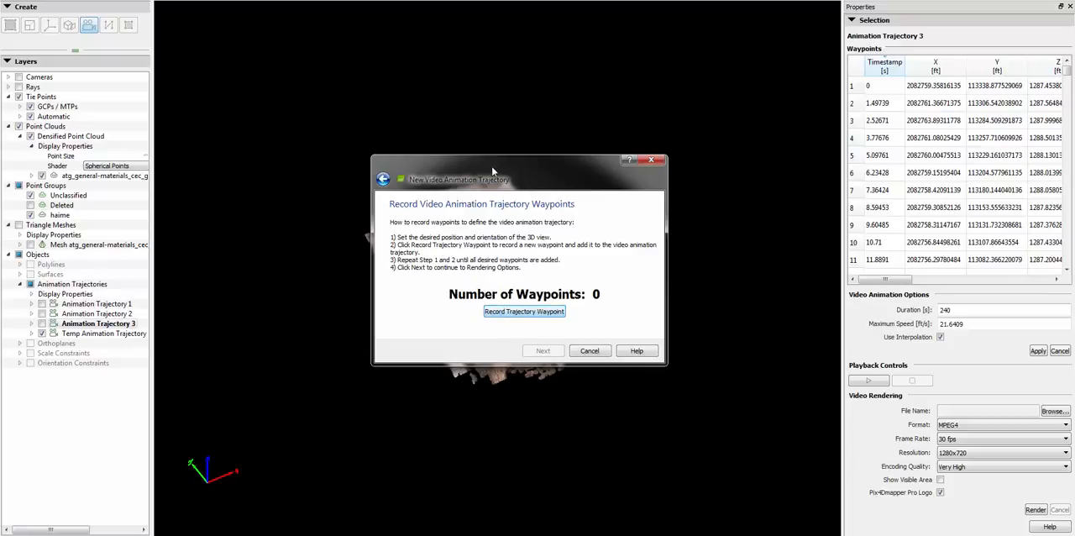
pyautogui.moveTo(491, 165); pyautogui.dragTo(143, 23)
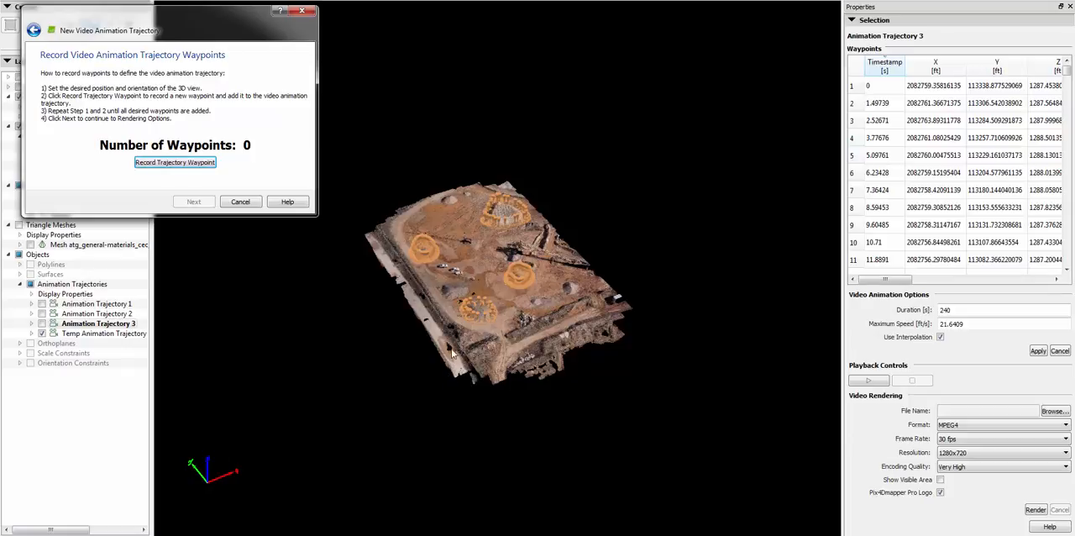
# Record the first two waypoints, one looking down near the roadside stockpiles and one from a low oblique angle across the site
pyautogui.scroll(2, 455, 350)
pyautogui.scroll(4, 454, 350)
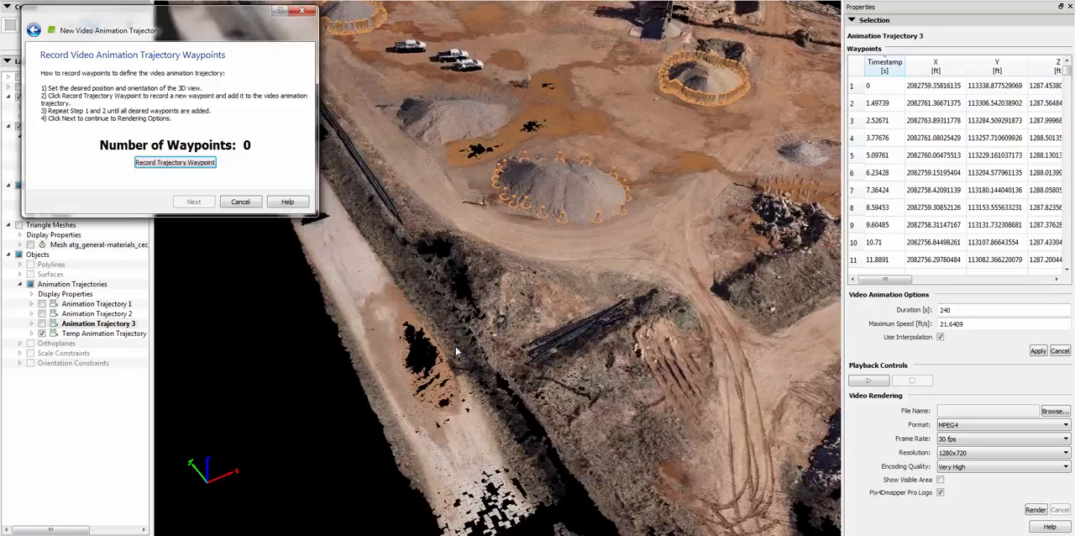
pyautogui.click(169, 165)
pyautogui.moveTo(530, 378); pyautogui.dragTo(567, 283)
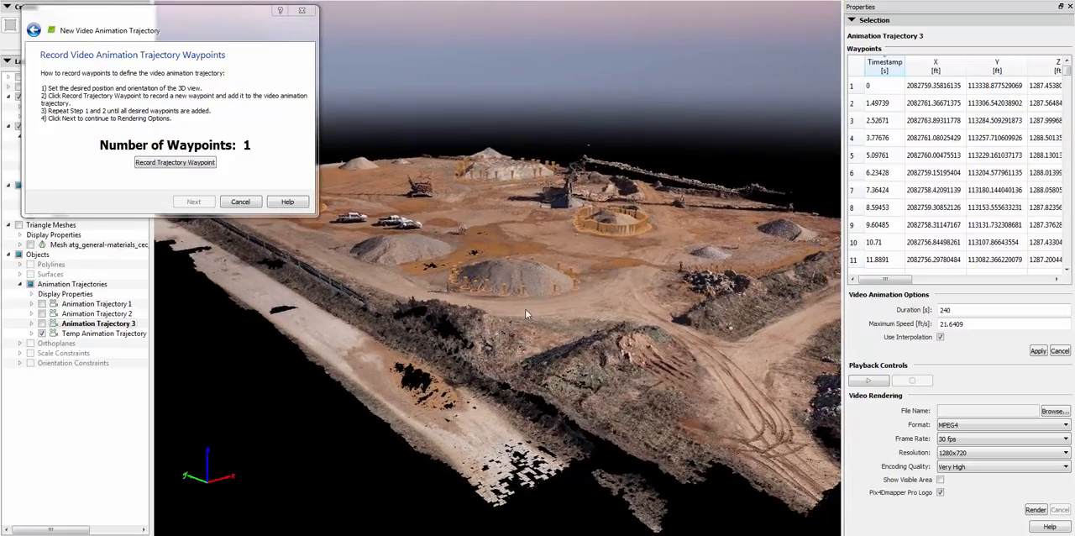
pyautogui.moveTo(525, 310); pyautogui.dragTo(527, 392, button='middle')
pyautogui.moveTo(528, 393); pyautogui.dragTo(550, 402)
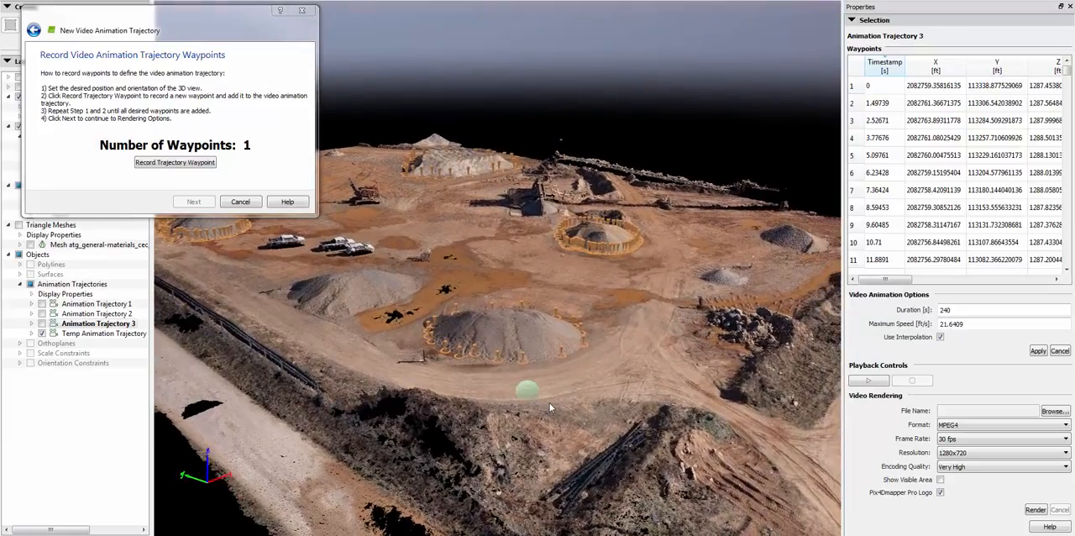
pyautogui.click(176, 162)
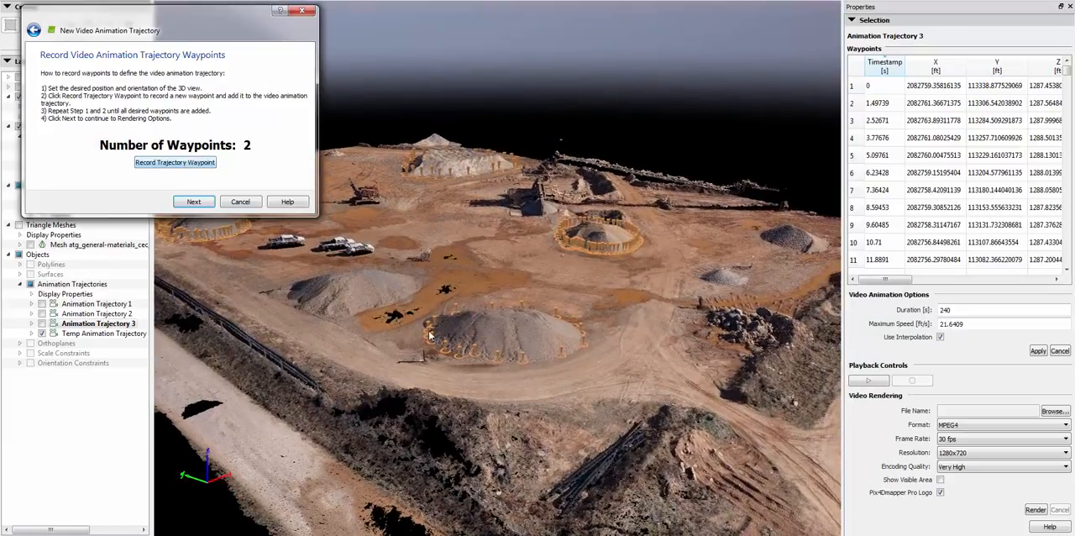
# Record the third and fourth waypoints, flying over the front stockpile and then close to a single gravel pile
pyautogui.moveTo(428, 334); pyautogui.dragTo(469, 349)
pyautogui.moveTo(498, 262); pyautogui.dragTo(490, 356, button='middle')
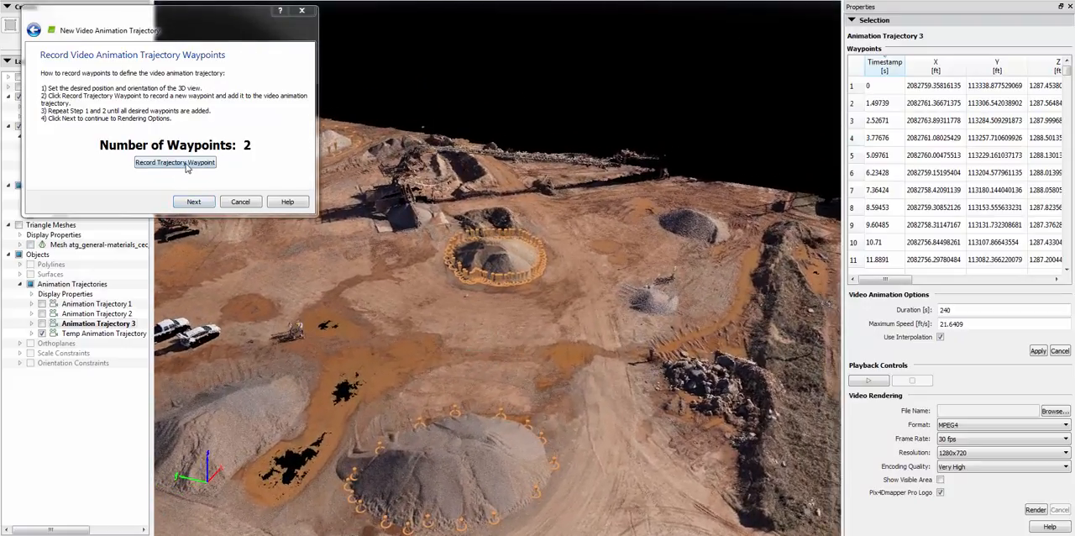
pyautogui.click(174, 162)
pyautogui.moveTo(689, 285); pyautogui.dragTo(637, 416, button='middle')
pyautogui.scroll(5, 680, 343)
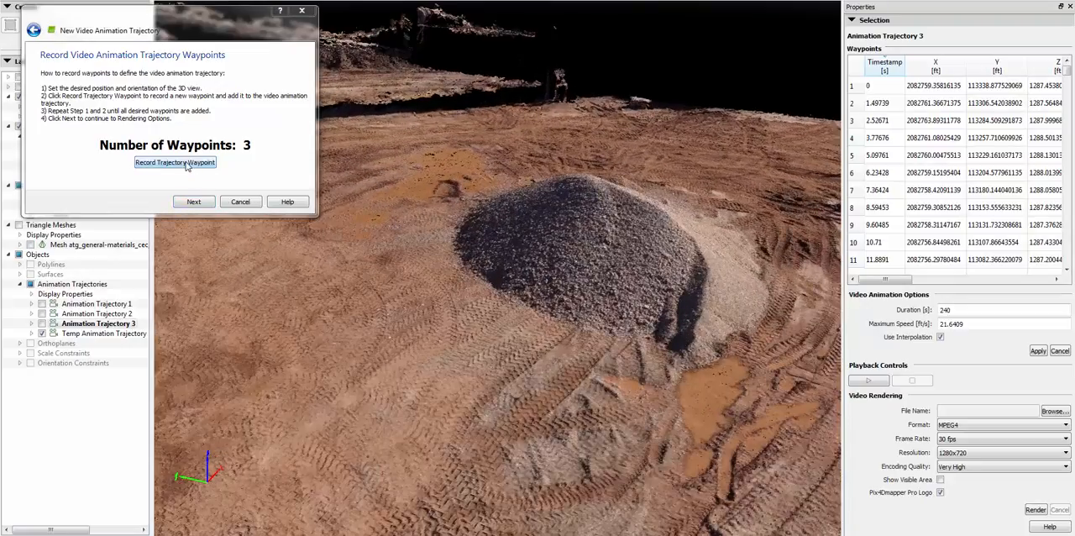
pyautogui.click(186, 164)
# Record the fifth and sixth waypoints, over the open tyre-tracked ground and then from ground level facing the embankment
pyautogui.moveTo(680, 361); pyautogui.dragTo(538, 351)
pyautogui.moveTo(578, 191); pyautogui.dragTo(578, 398, button='right')
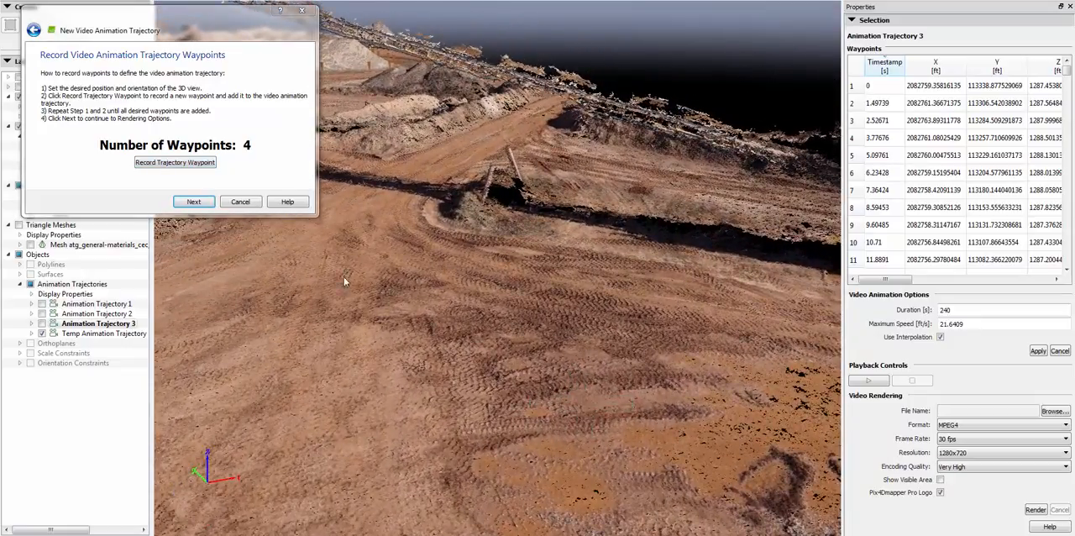
pyautogui.click(192, 165)
pyautogui.moveTo(492, 234); pyautogui.dragTo(493, 263)
pyautogui.scroll(4, 494, 263)
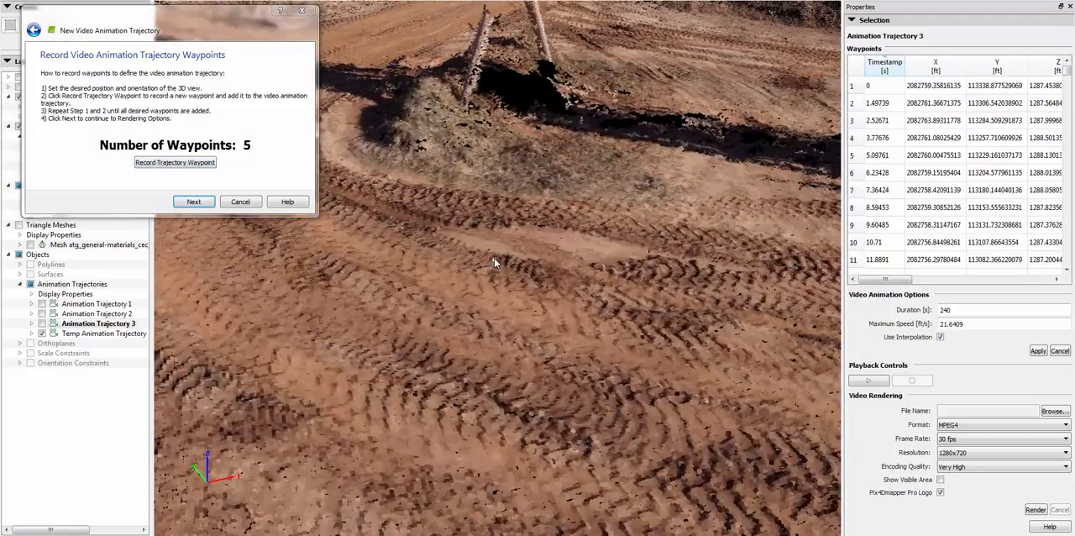
pyautogui.moveTo(494, 263); pyautogui.dragTo(601, 208)
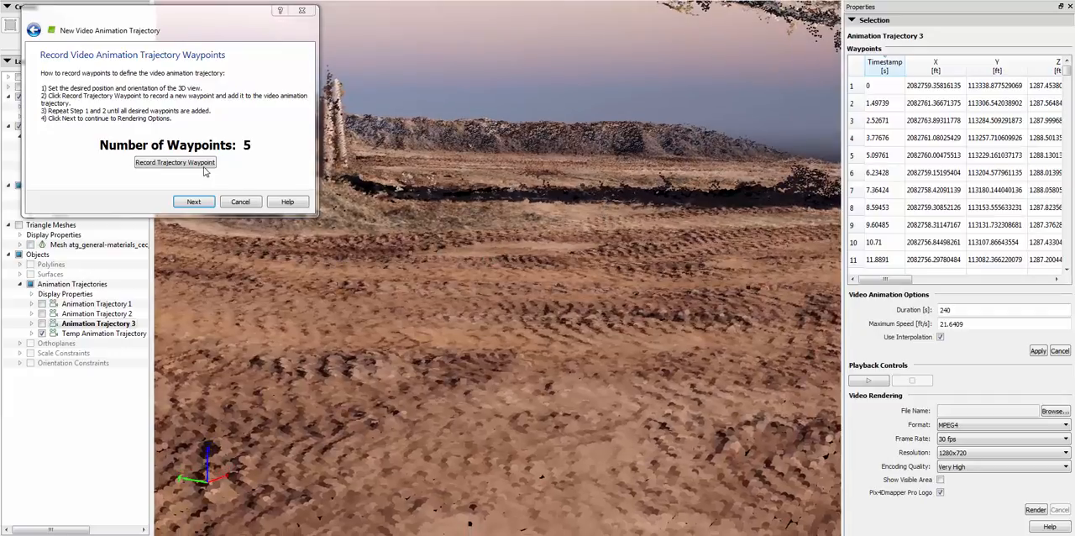
pyautogui.click(175, 162)
# Record the seventh and eighth waypoints, close in front of the embankment and then turned to look along it
pyautogui.moveTo(499, 165); pyautogui.dragTo(492, 455)
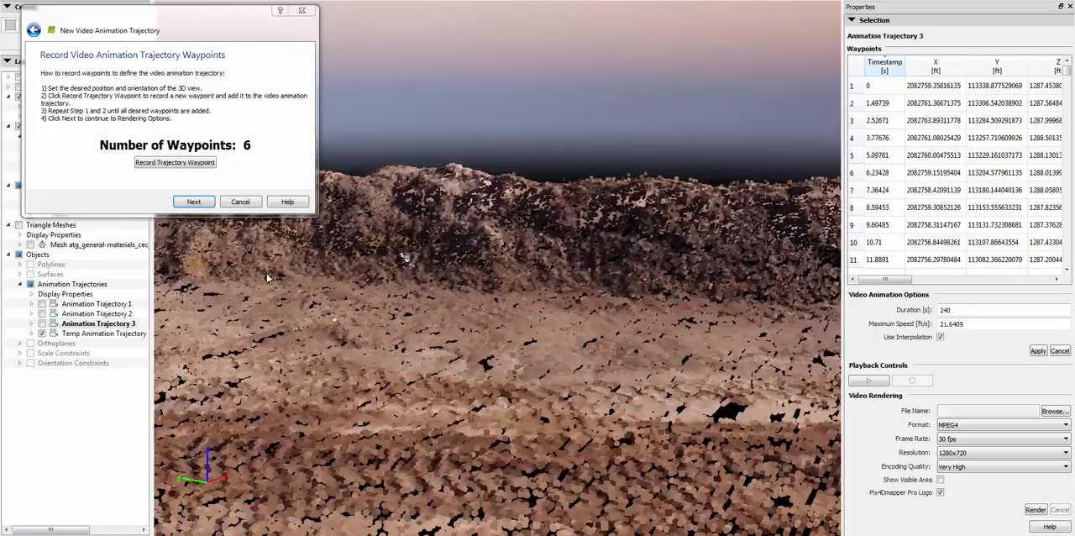
pyautogui.click(191, 165)
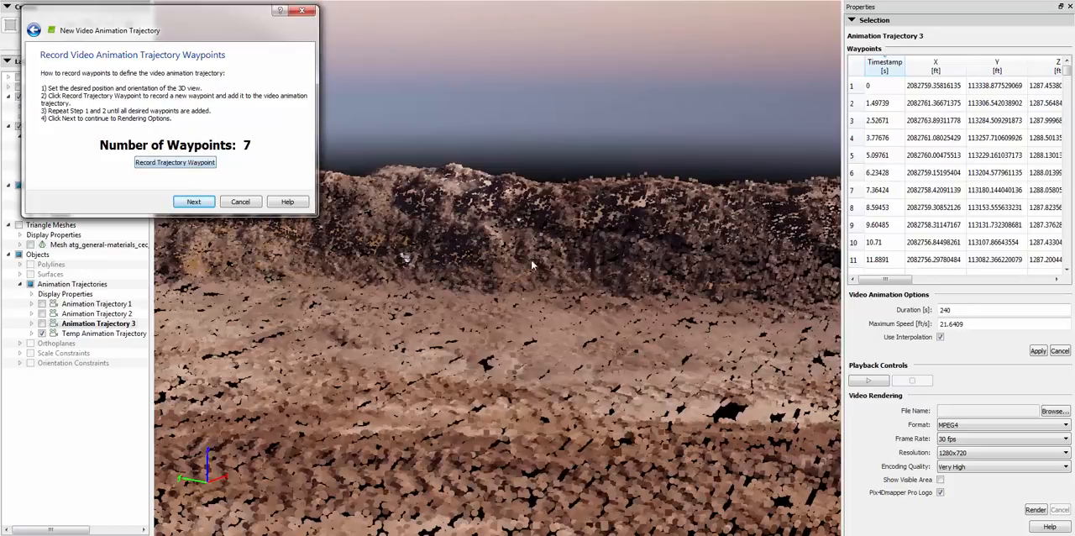
pyautogui.moveTo(550, 308); pyautogui.dragTo(274, 338)
pyautogui.scroll(3, 485, 249)
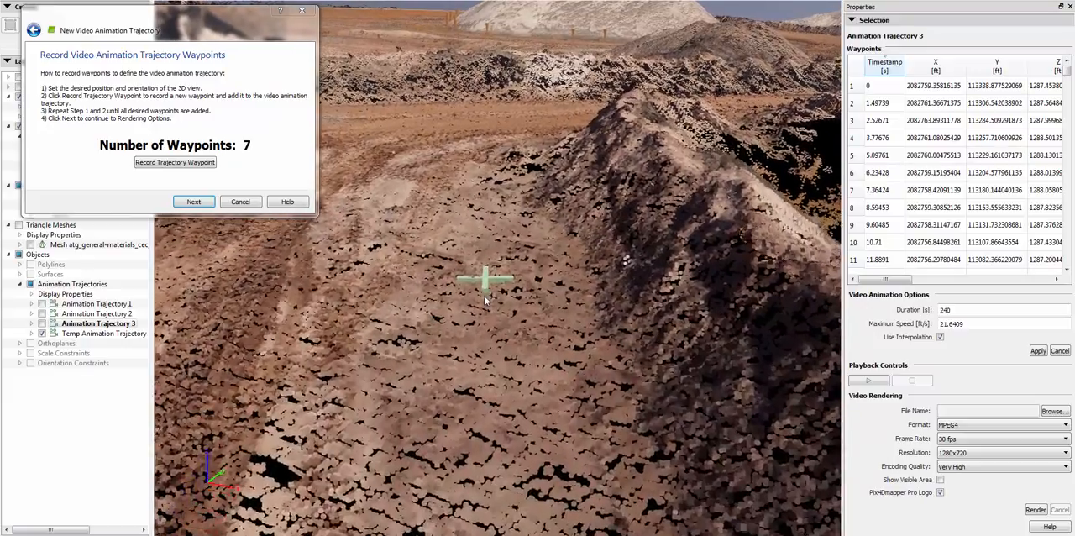
pyautogui.click(187, 164)
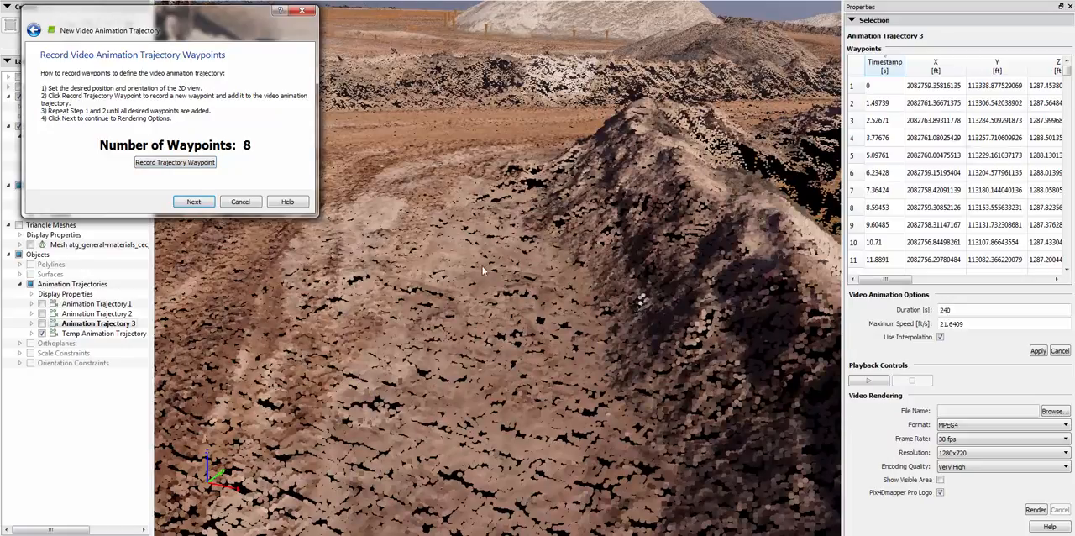
# Record the ninth and tenth waypoints, near the dirt road at the embankment's end and then above the road beside the bank
pyautogui.click(465, 175)
pyautogui.scroll(1, 465, 175)
pyautogui.moveTo(471, 219); pyautogui.dragTo(480, 432)
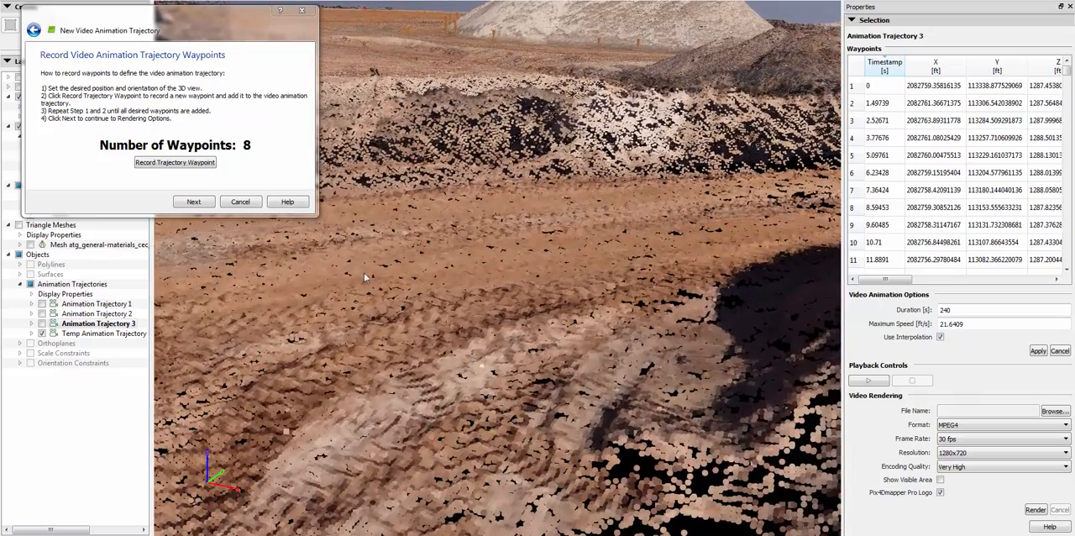
pyautogui.click(174, 162)
pyautogui.moveTo(336, 272); pyautogui.dragTo(400, 264)
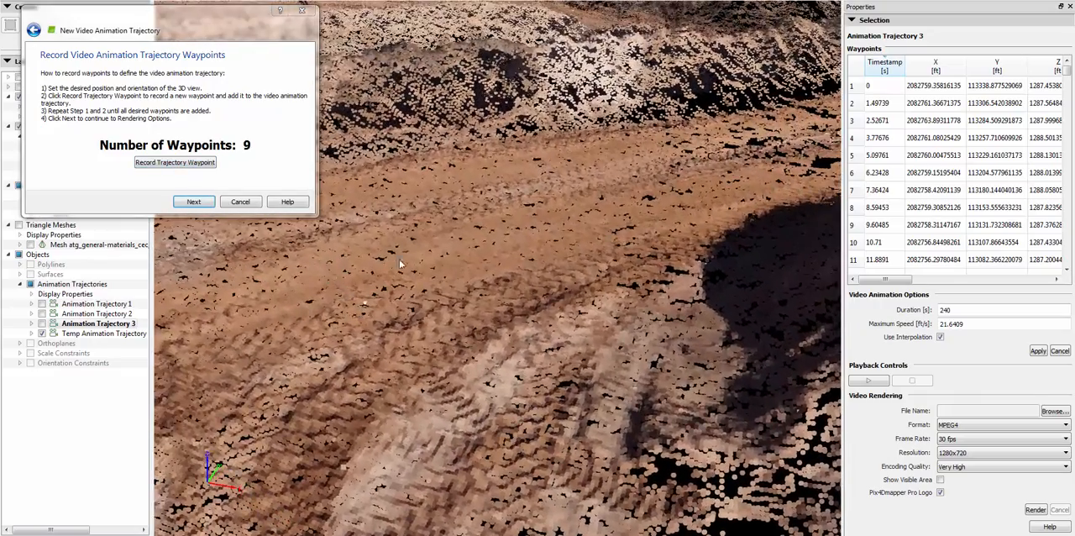
pyautogui.moveTo(418, 216); pyautogui.dragTo(411, 272)
pyautogui.moveTo(440, 260)
pyautogui.mouseDown(button='middle')
pyautogui.moveTo(448, 288)
pyautogui.moveTo(487, 280)
pyautogui.mouseUp(button='middle')
pyautogui.moveTo(544, 245)
pyautogui.mouseDown(button='middle')
pyautogui.moveTo(457, 280)
pyautogui.moveTo(539, 208)
pyautogui.mouseUp(button='middle')
pyautogui.moveTo(539, 208)
pyautogui.mouseDown()
pyautogui.moveTo(549, 182)
pyautogui.moveTo(447, 252)
pyautogui.moveTo(407, 312)
pyautogui.mouseUp()
pyautogui.moveTo(481, 285)
pyautogui.mouseDown(button='middle')
pyautogui.moveTo(535, 268)
pyautogui.moveTo(366, 220)
pyautogui.mouseUp(button='middle')
pyautogui.click(195, 165)
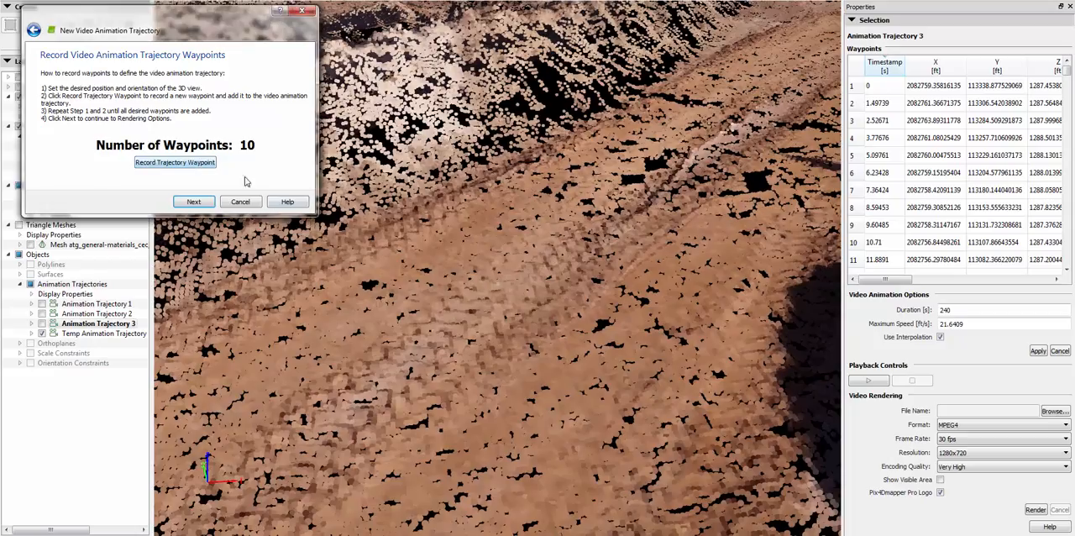
# Record the eleventh and twelfth waypoints, looking along the dirt track and then from high above the road and conveyor
pyautogui.moveTo(427, 249)
pyautogui.mouseDown(button='middle')
pyautogui.moveTo(461, 261)
pyautogui.moveTo(523, 252)
pyautogui.mouseUp(button='middle')
pyautogui.moveTo(580, 141)
pyautogui.mouseDown()
pyautogui.moveTo(580, 339)
pyautogui.moveTo(568, 384)
pyautogui.mouseUp()
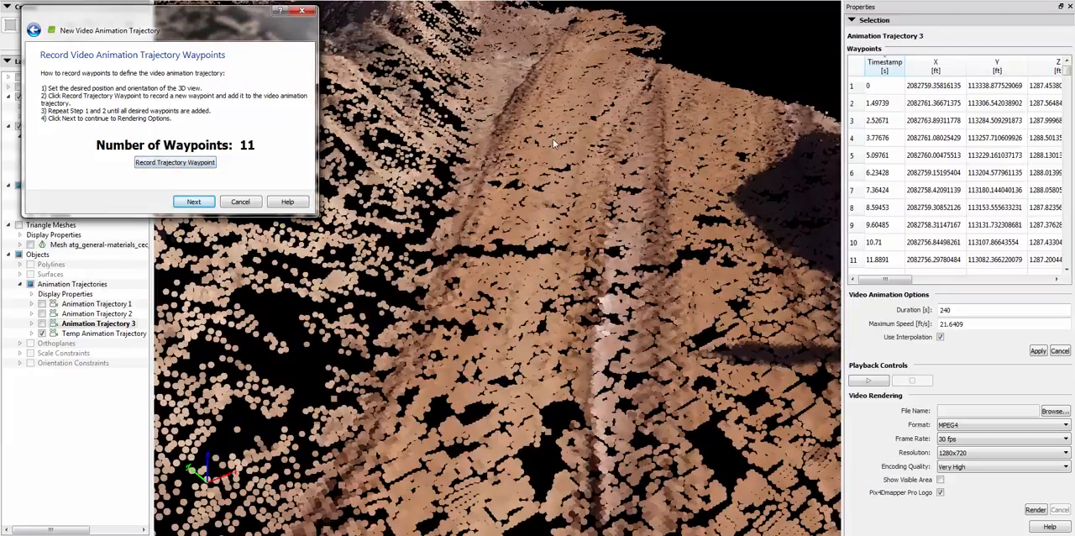
pyautogui.scroll(-4, 553, 143)
pyautogui.moveTo(552, 141)
pyautogui.mouseDown(button='middle')
pyautogui.moveTo(542, 186)
pyautogui.moveTo(461, 234)
pyautogui.moveTo(426, 229)
pyautogui.mouseUp(button='middle')
pyautogui.scroll(-6, 426, 229)
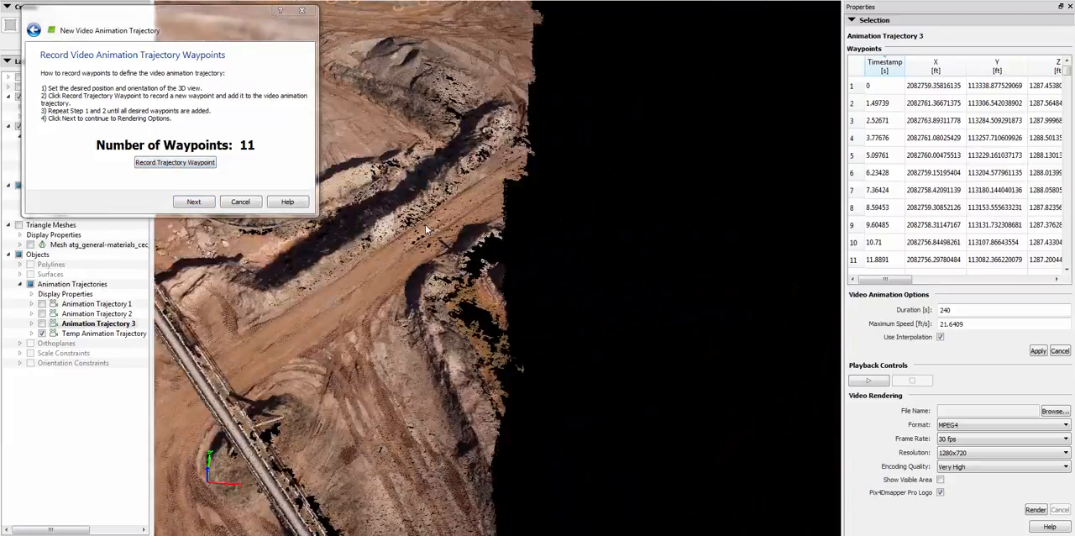
pyautogui.click(175, 162)
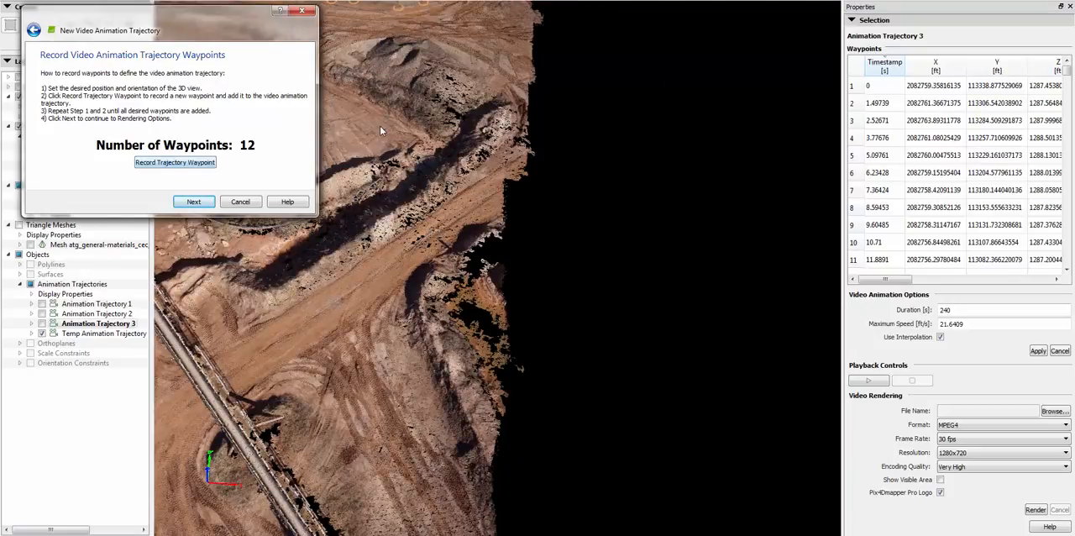
# Record the thirteenth and fourteenth waypoints around the large ringed stockpile and its road, and proceed to the video animation options
pyautogui.moveTo(377, 127); pyautogui.dragTo(518, 223)
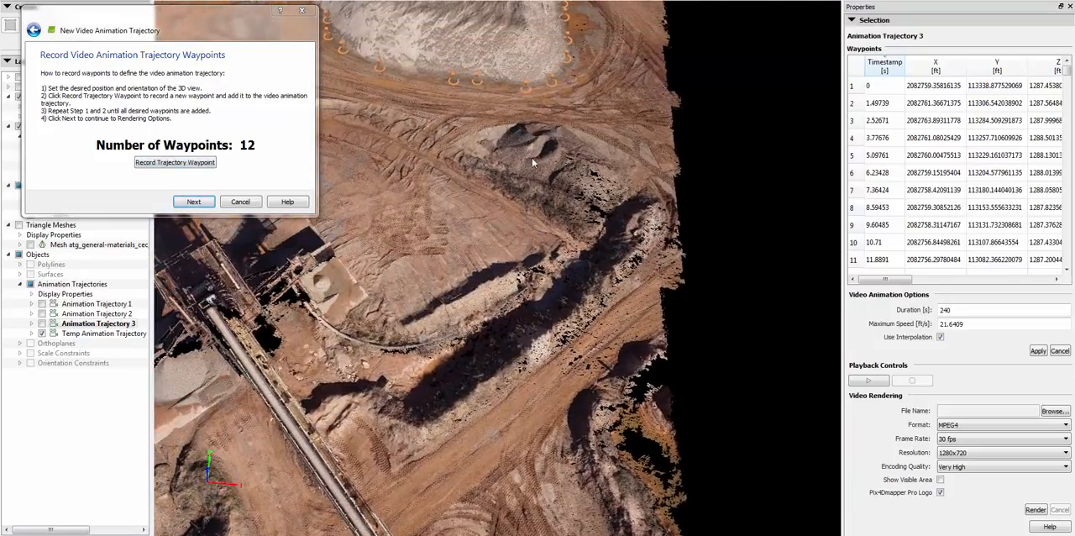
pyautogui.moveTo(532, 160); pyautogui.dragTo(434, 177, button='middle')
pyautogui.moveTo(468, 119); pyautogui.dragTo(534, 251)
pyautogui.click(204, 163)
pyautogui.scroll(5, 442, 181)
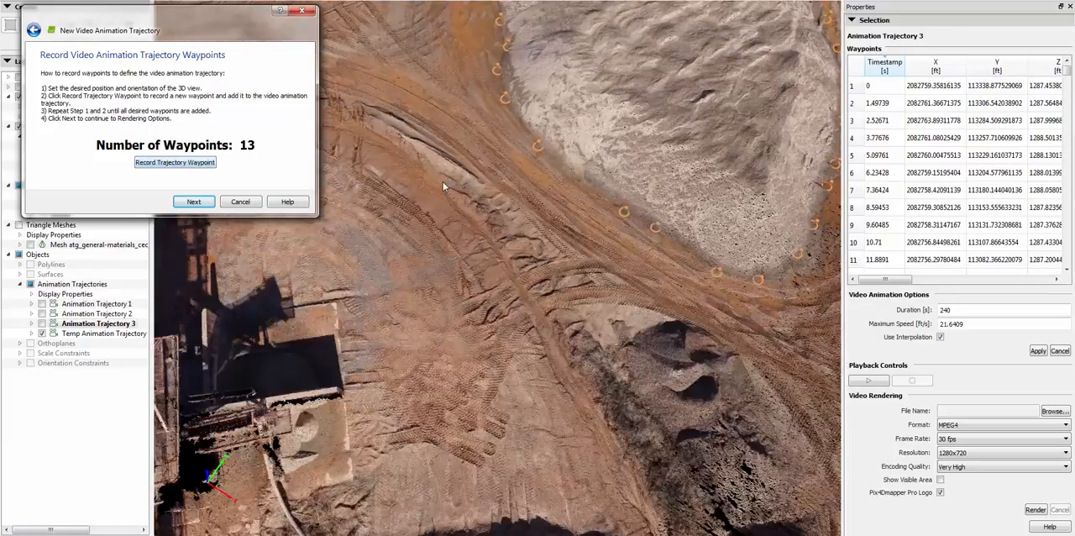
pyautogui.moveTo(442, 178); pyautogui.dragTo(441, 65, button='middle')
pyautogui.moveTo(441, 65); pyautogui.dragTo(439, 84)
pyautogui.click(205, 163)
pyautogui.moveTo(440, 122); pyautogui.dragTo(453, 226)
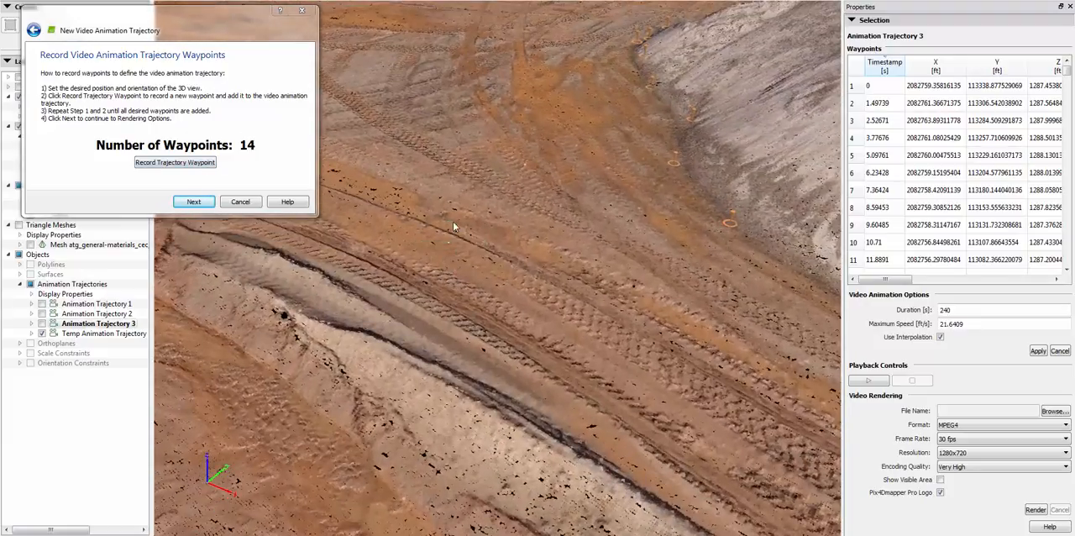
pyautogui.click(210, 202)
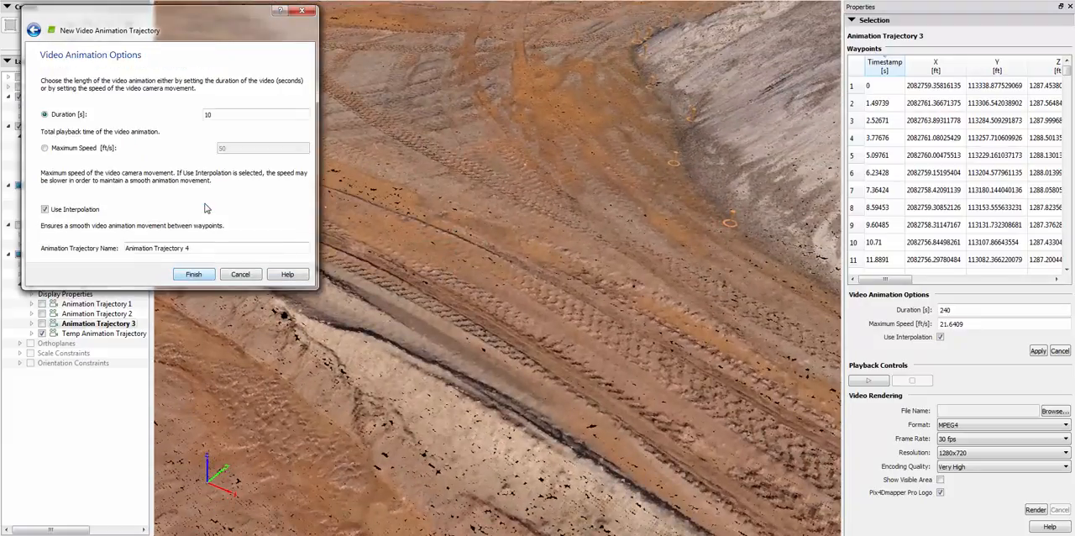
# Define the animation by a maximum speed of 30 ft/s with interpolation on, and finish creating Animation Trajectory 4
pyautogui.moveTo(233, 114); pyautogui.dragTo(165, 118)
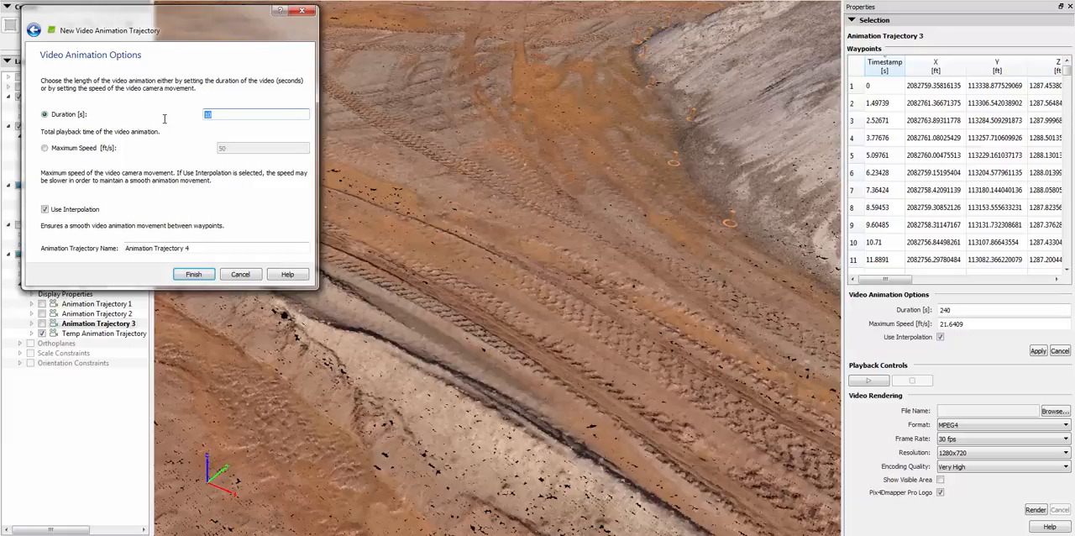
pyautogui.click(45, 148)
pyautogui.moveTo(233, 149); pyautogui.dragTo(179, 149)
pyautogui.write('3')
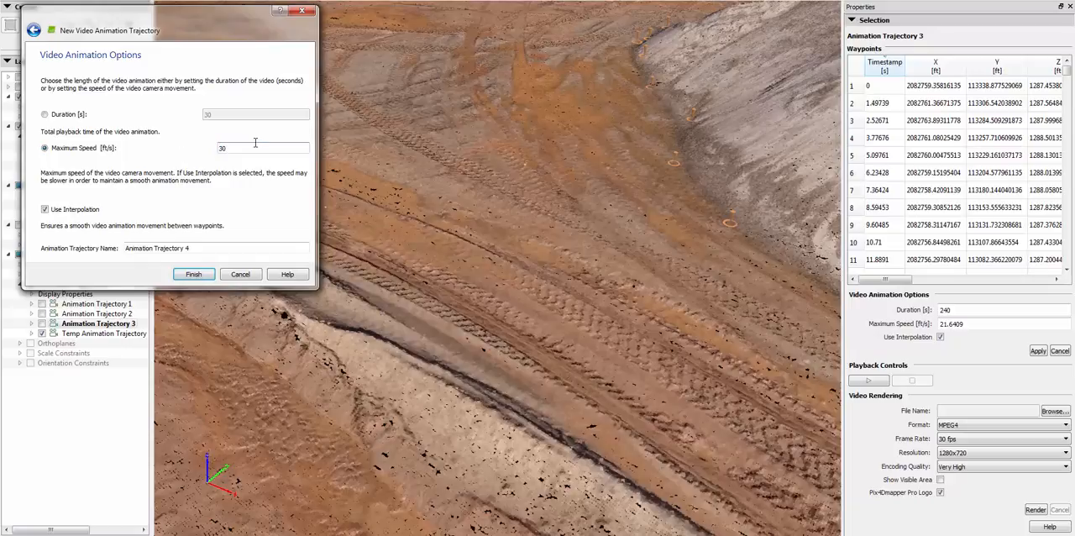
pyautogui.press('Tab')
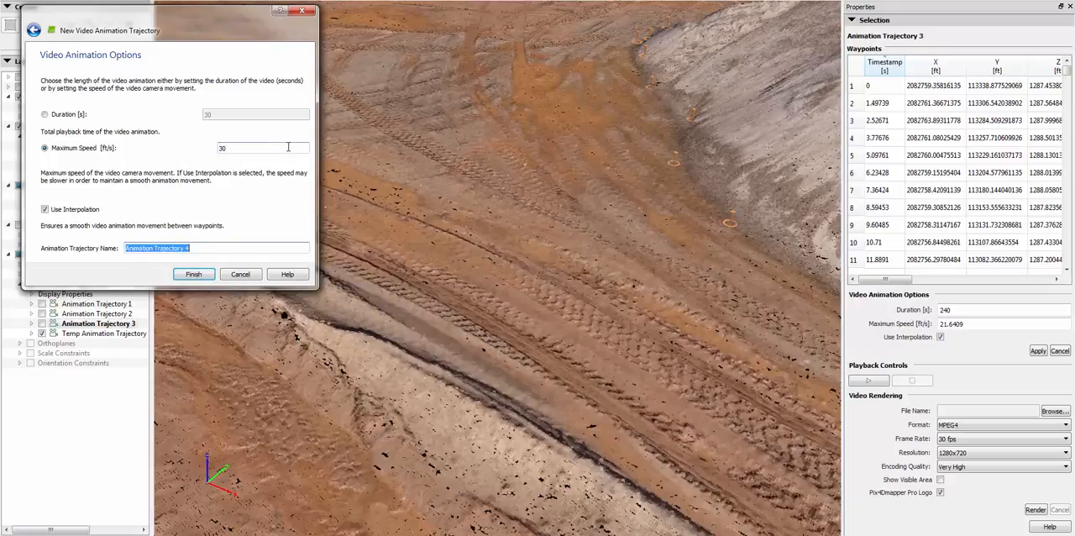
pyautogui.click(194, 274)
# Inspect the new trajectory's path over the site and reselect it by one of its waypoints in the 3D view
pyautogui.scroll(5, 500, 324)
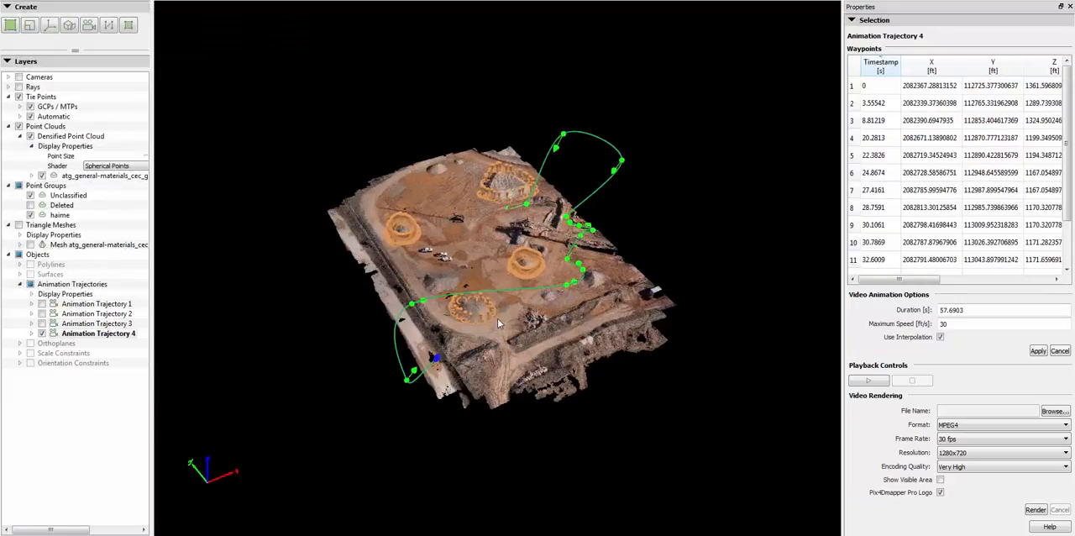
pyautogui.scroll(-3, 498, 323)
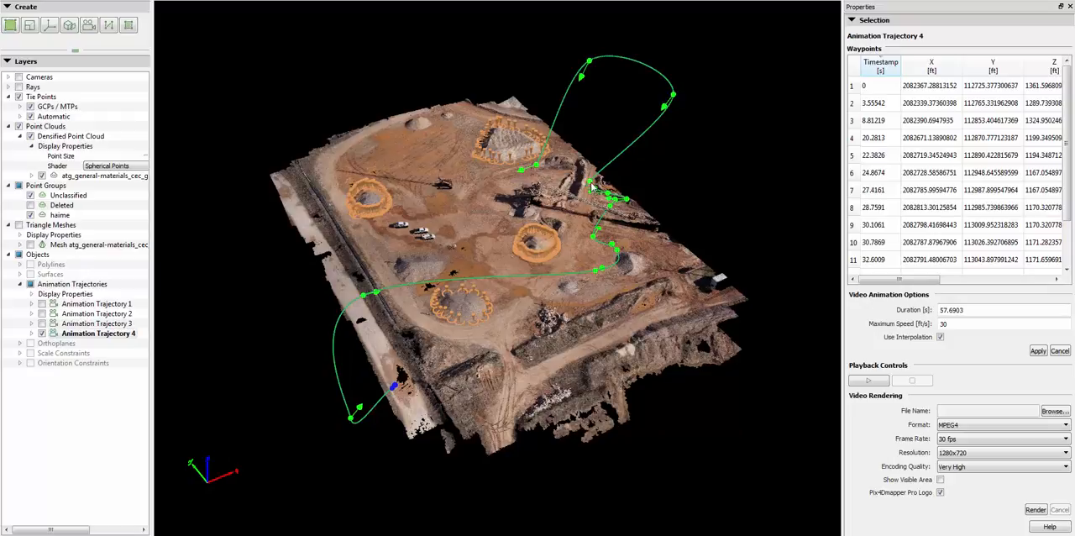
pyautogui.click(664, 107)
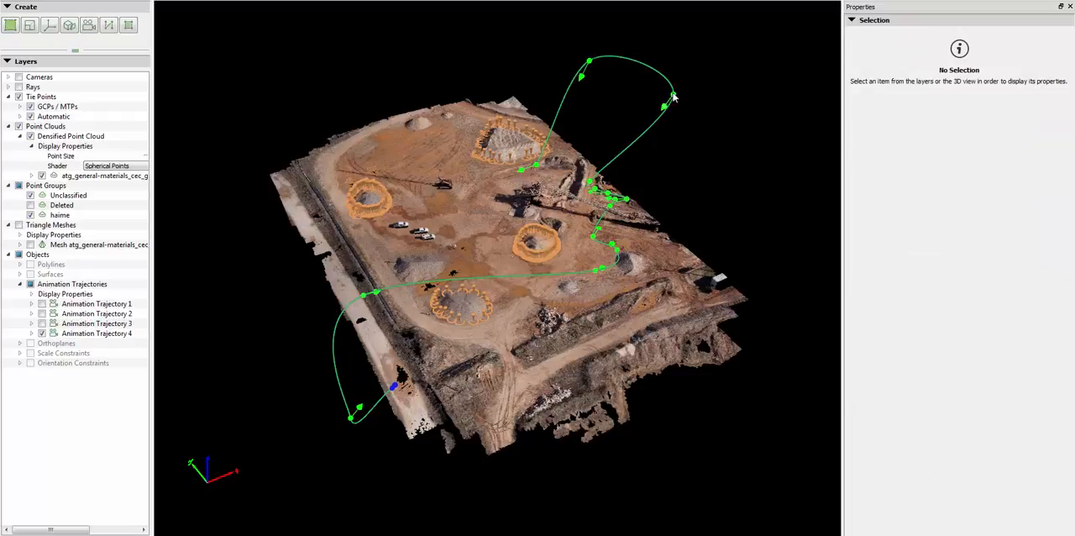
pyautogui.click(673, 95)
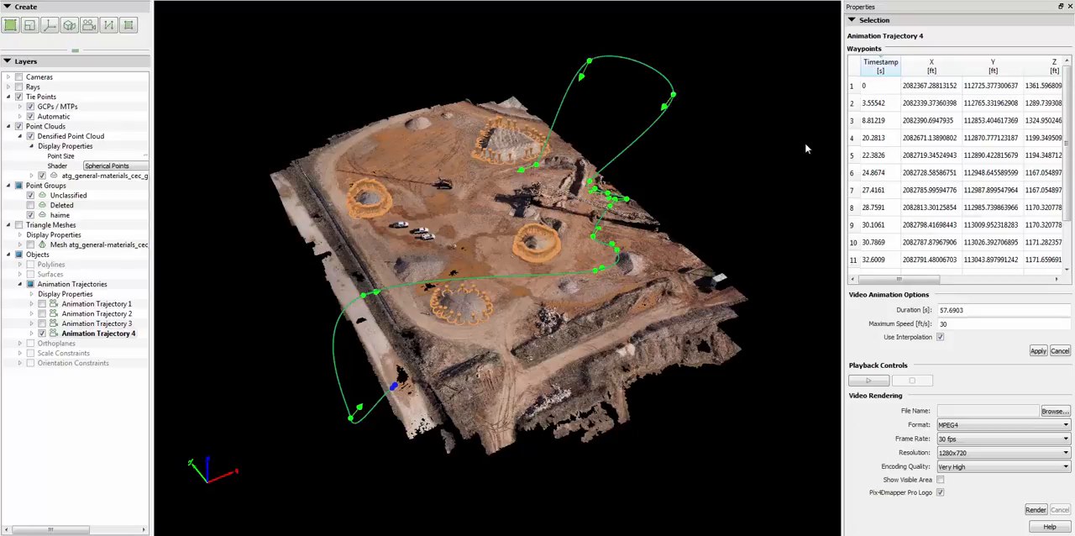
# Select the sixth waypoint to review its position and orientation values, and preview the trajectory's playback before stopping it
pyautogui.click(851, 172)
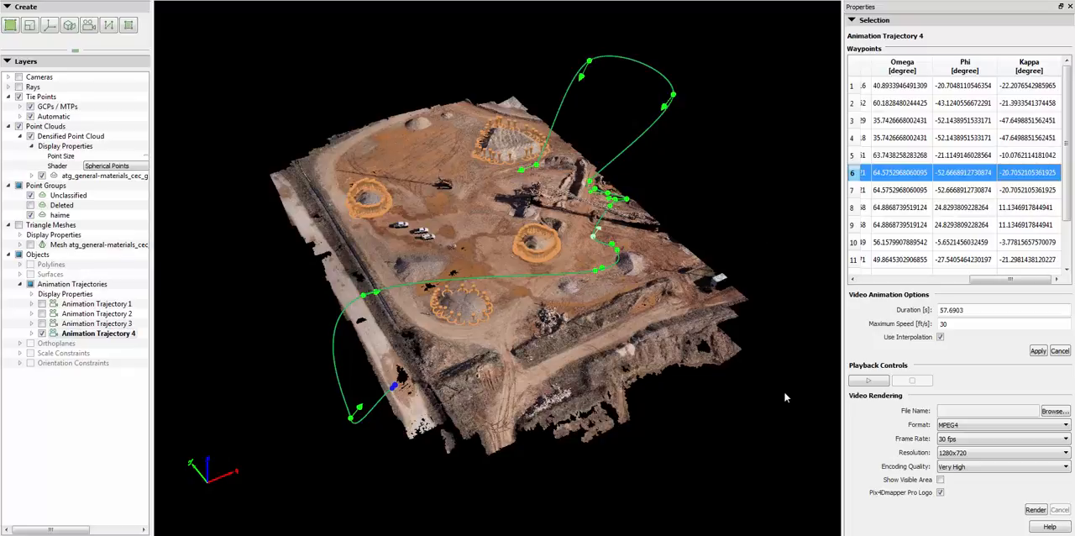
pyautogui.click(866, 383)
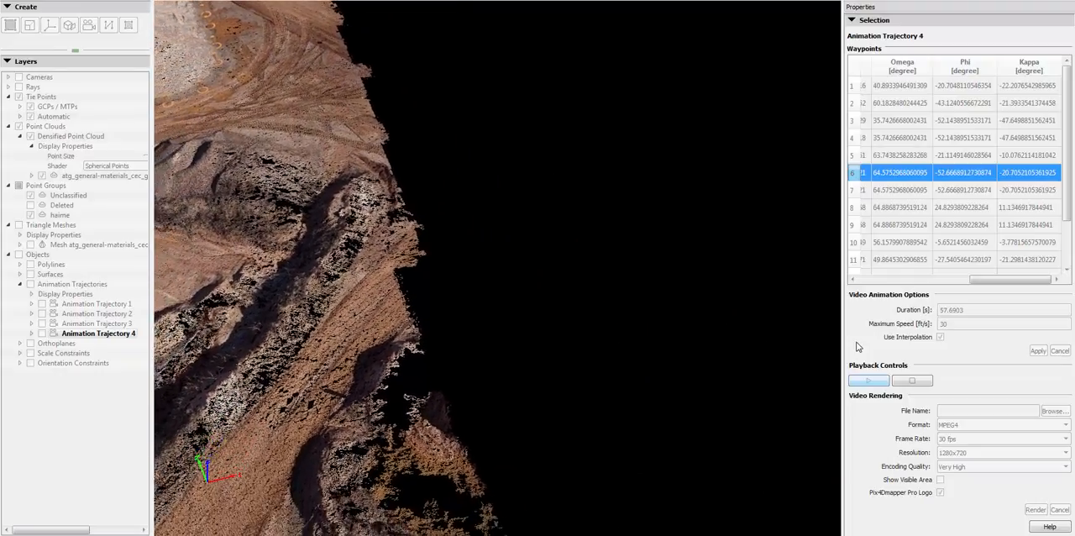
pyautogui.click(913, 381)
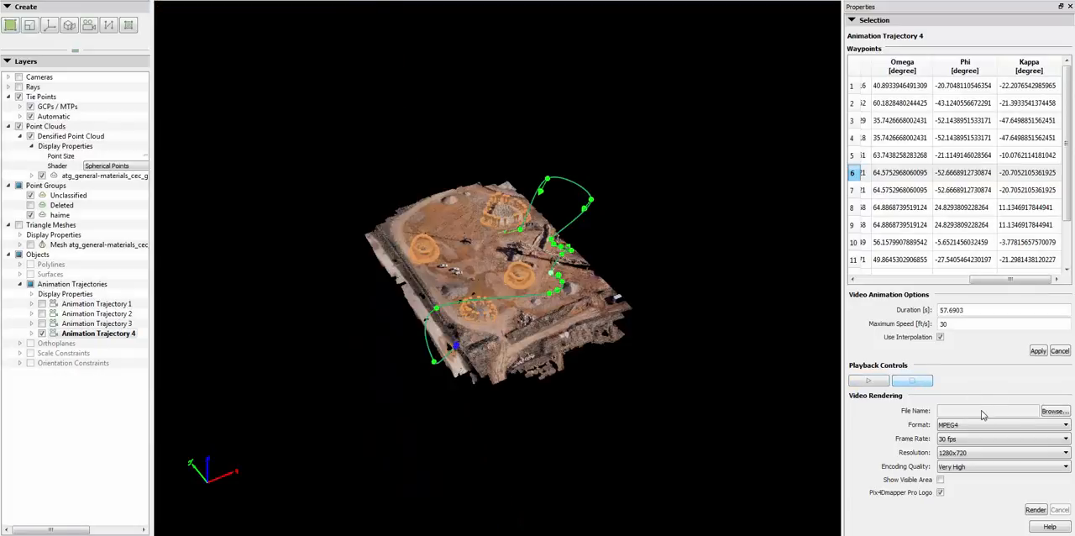
# Set the rendered video's output file to 11111 in the pix4d folder, saved as an MP4 file
pyautogui.click(1053, 412)
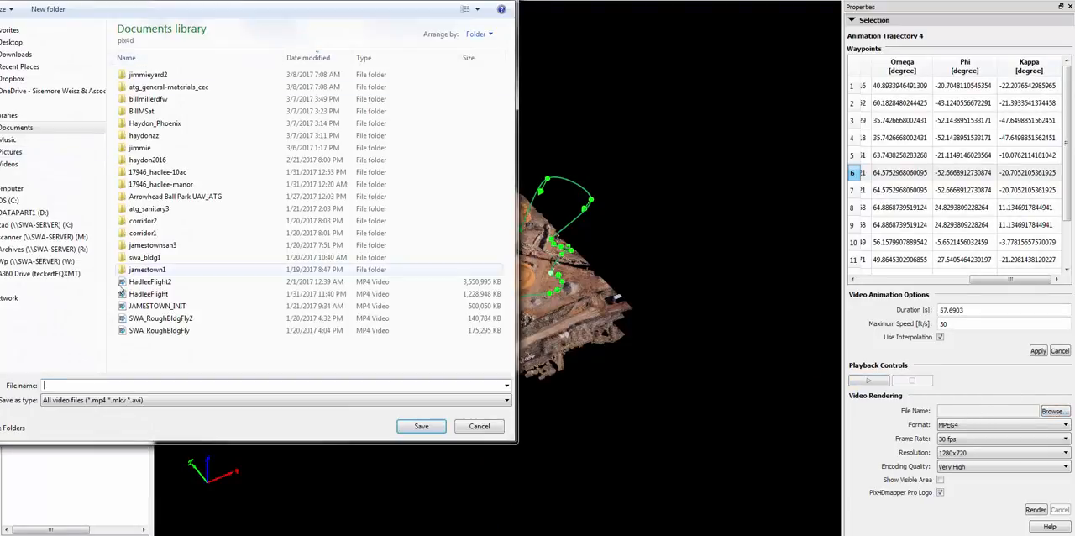
pyautogui.write('11111')
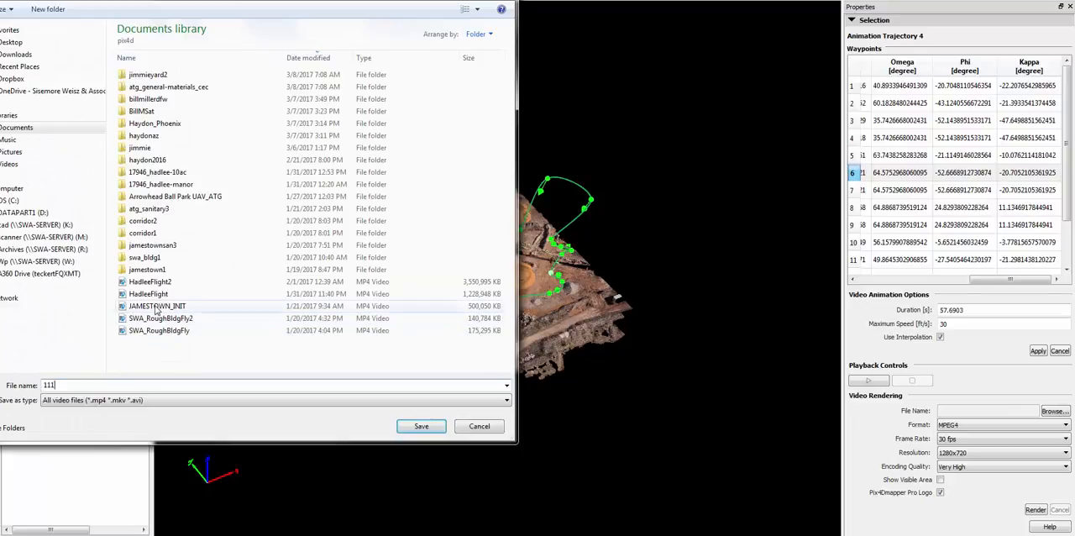
pyautogui.click(424, 401)
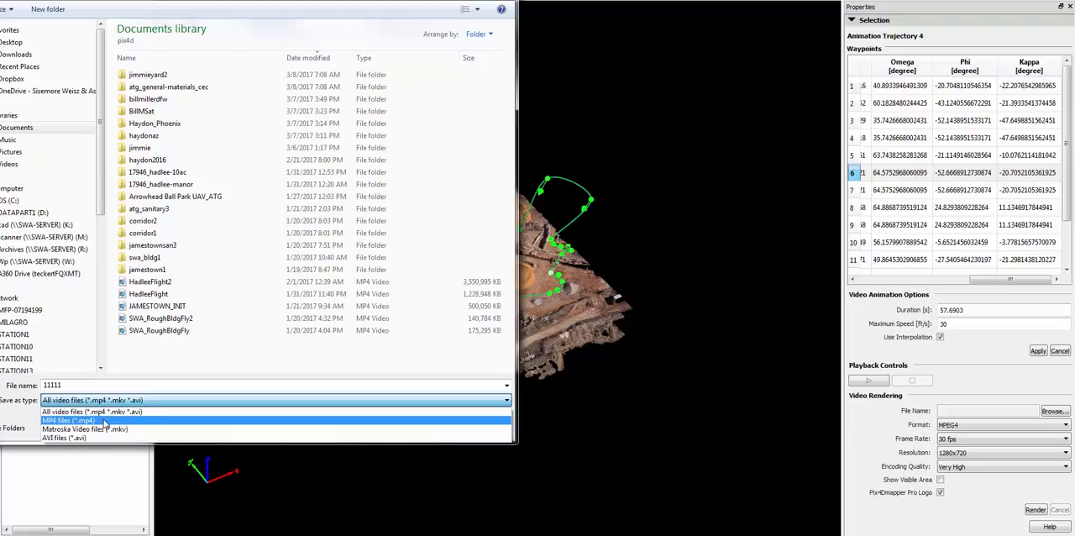
pyautogui.click(135, 420)
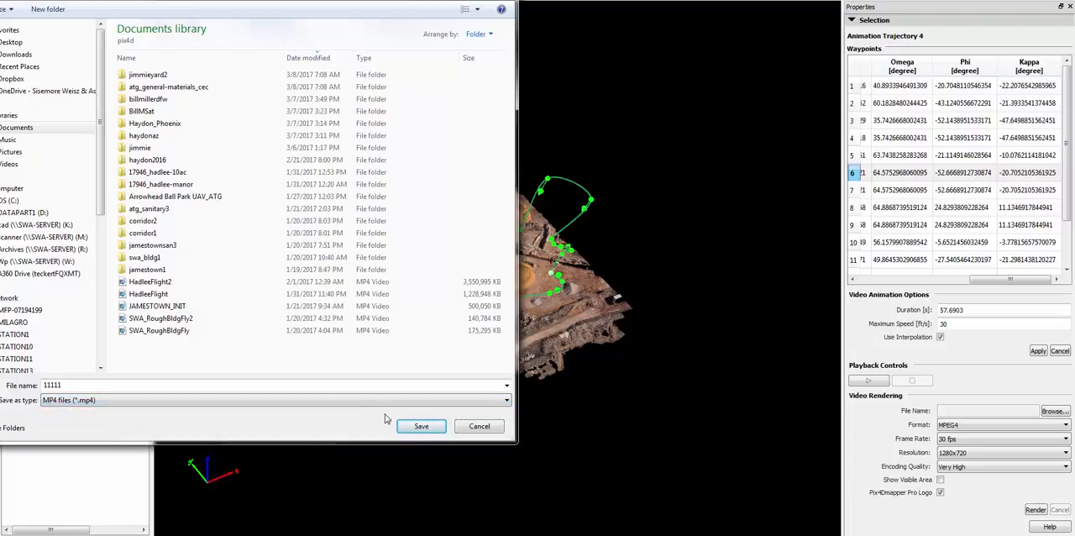
pyautogui.click(420, 428)
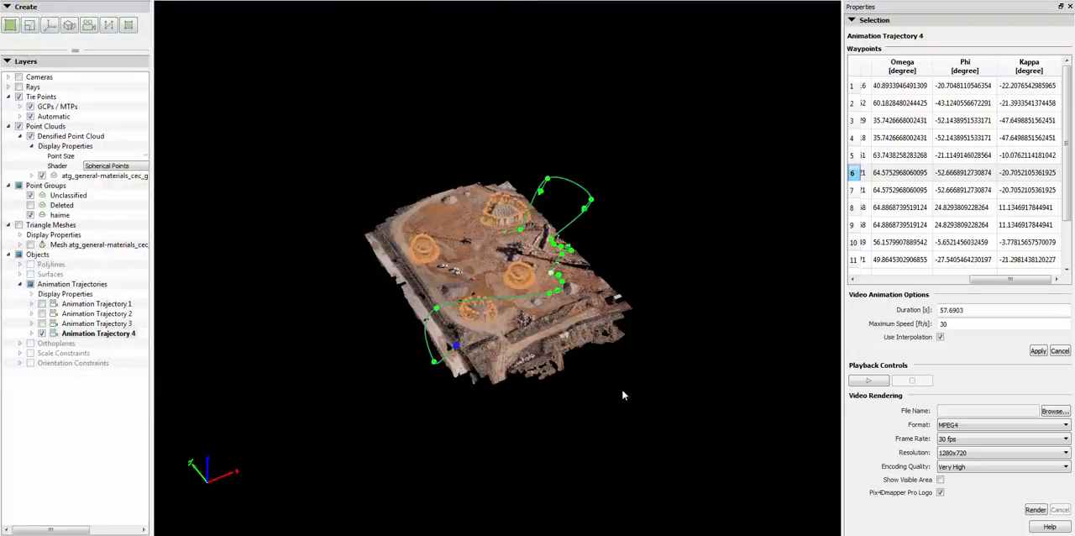
# Configure the video rendering with a 60 fps frame rate, 1024x768 resolution and High encoding quality
pyautogui.click(978, 440)
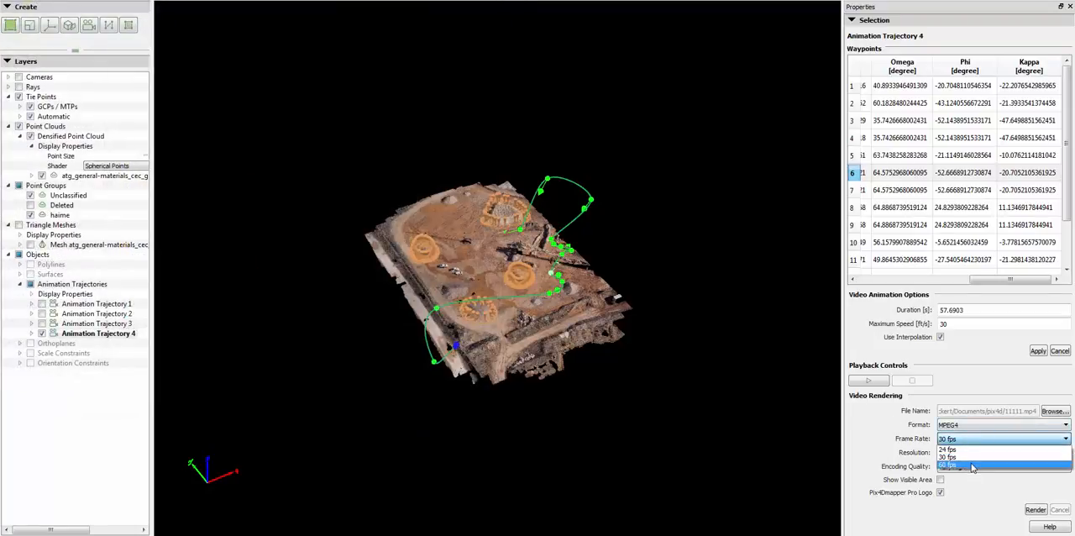
pyautogui.click(971, 465)
pyautogui.click(978, 453)
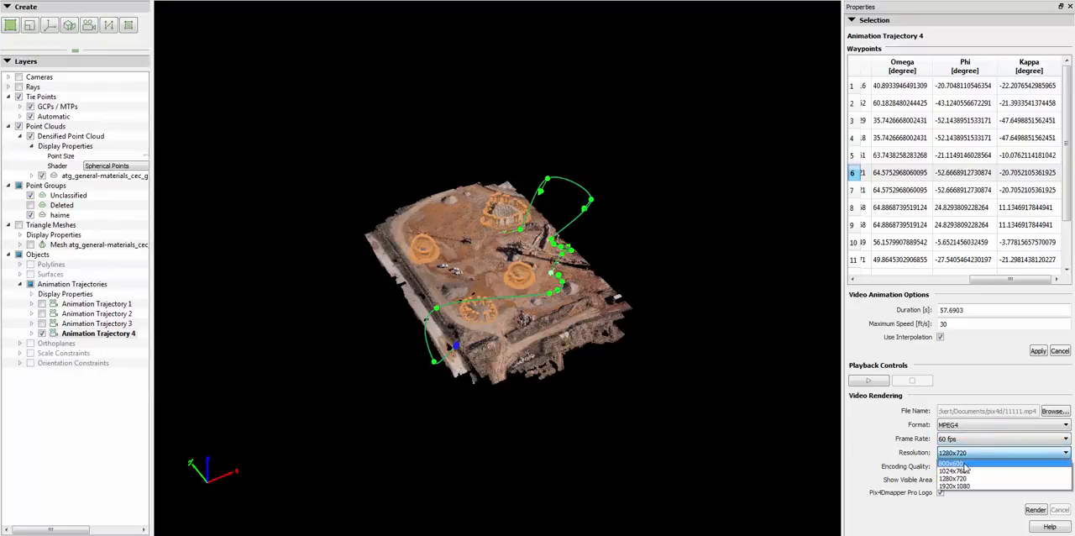
pyautogui.click(964, 471)
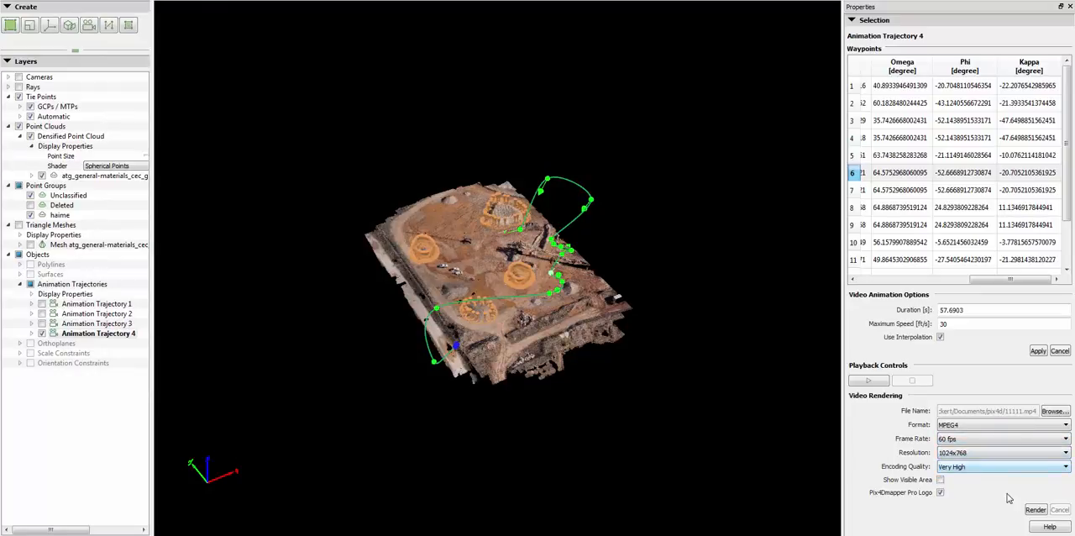
pyautogui.click(999, 467)
pyautogui.click(962, 505)
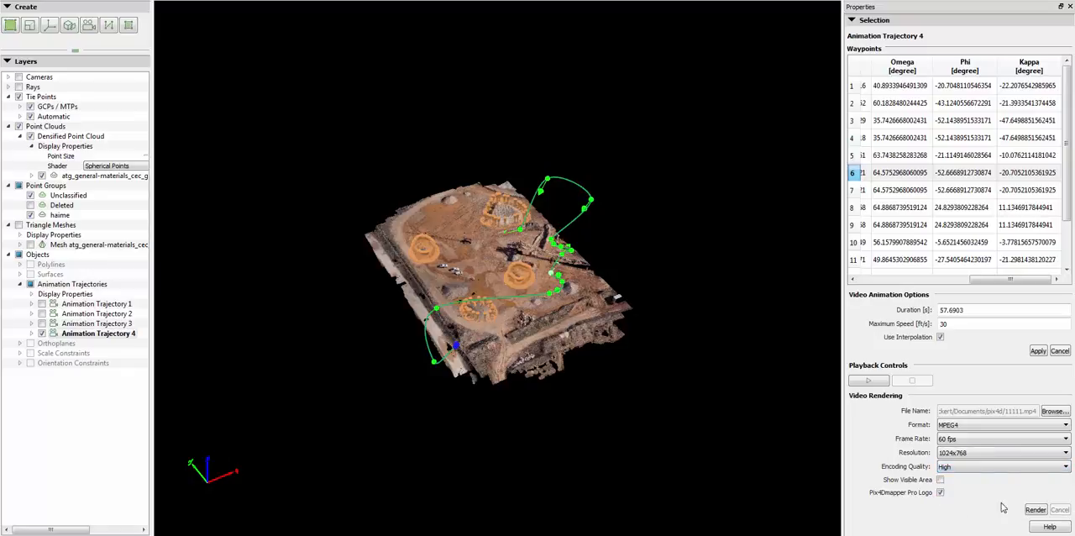
# Start rendering the Animation Trajectory 4 video, accepting the point size information message
pyautogui.click(1035, 509)
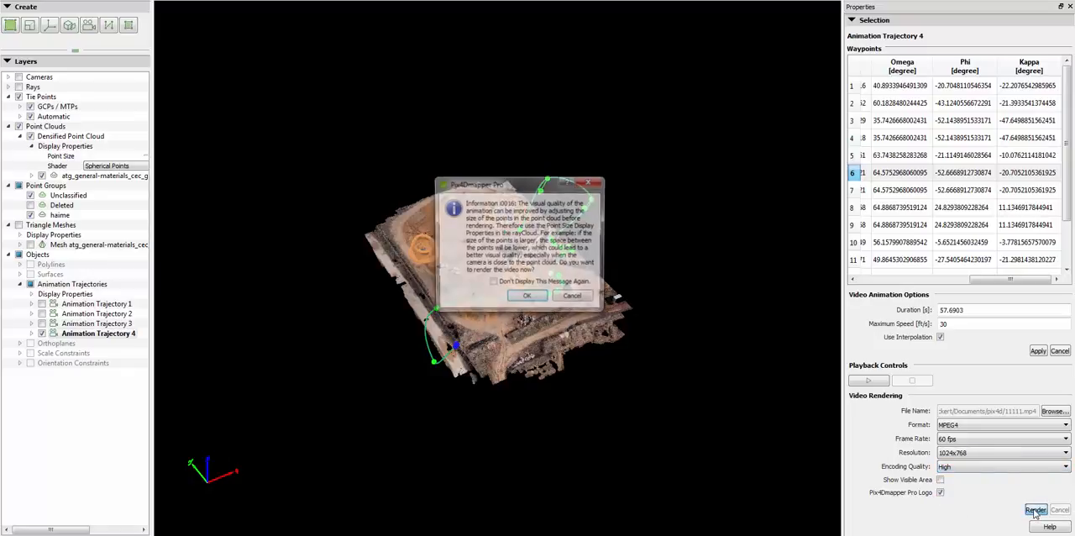
pyautogui.moveTo(497, 189); pyautogui.dragTo(278, 54)
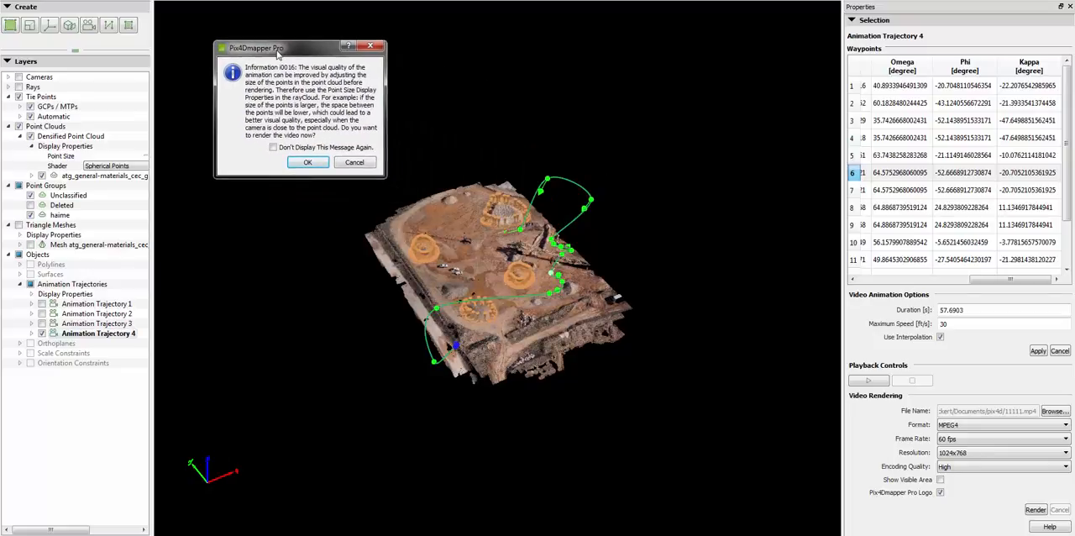
pyautogui.click(306, 163)
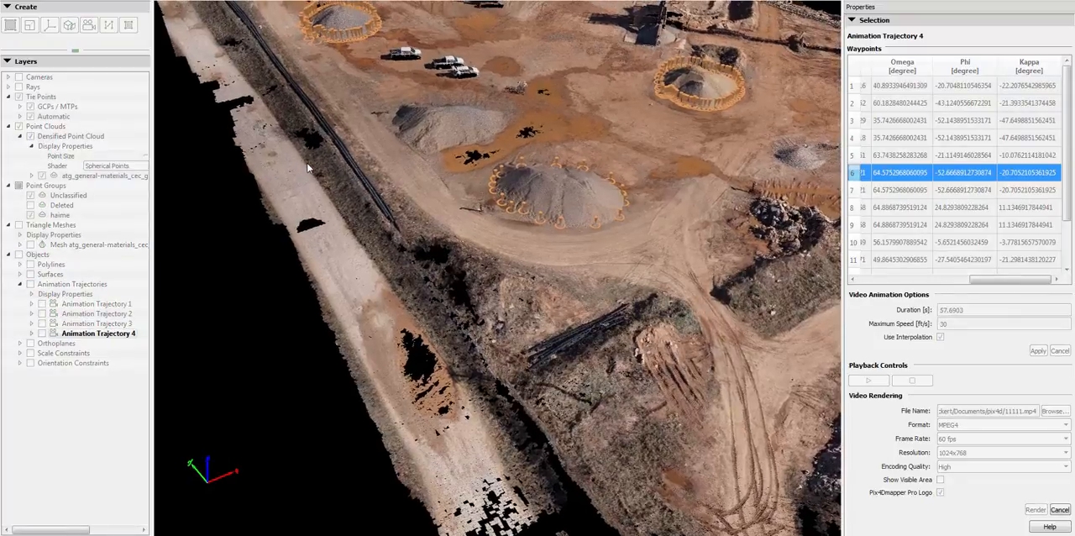